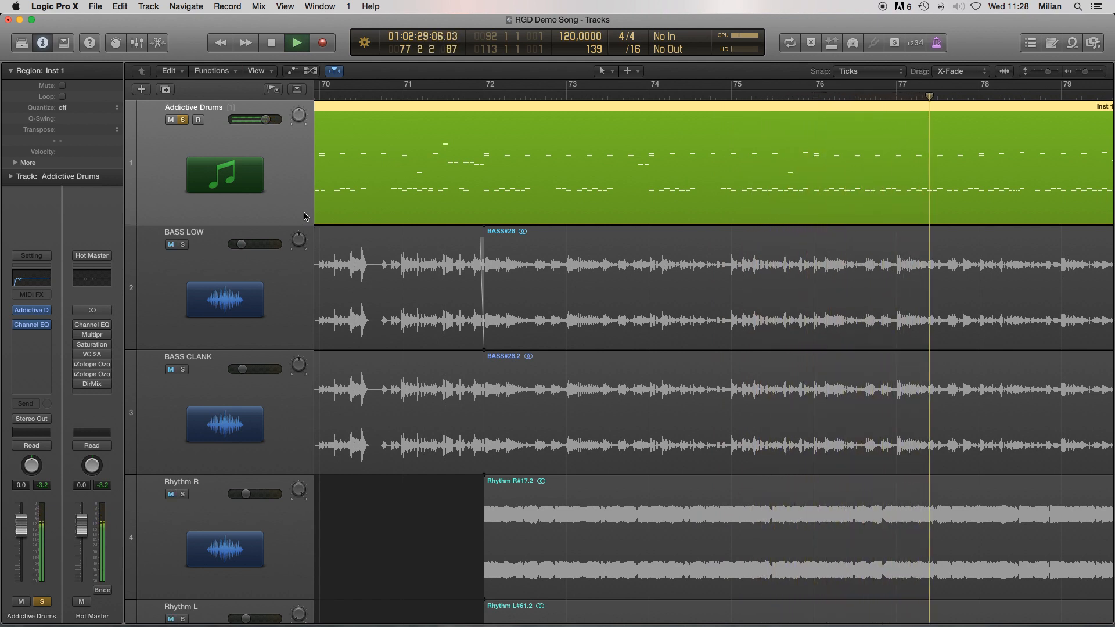
# Stop playback and open the Addictive Drums instrument from the drum track with its kit overview showing.
pyautogui.press('space')
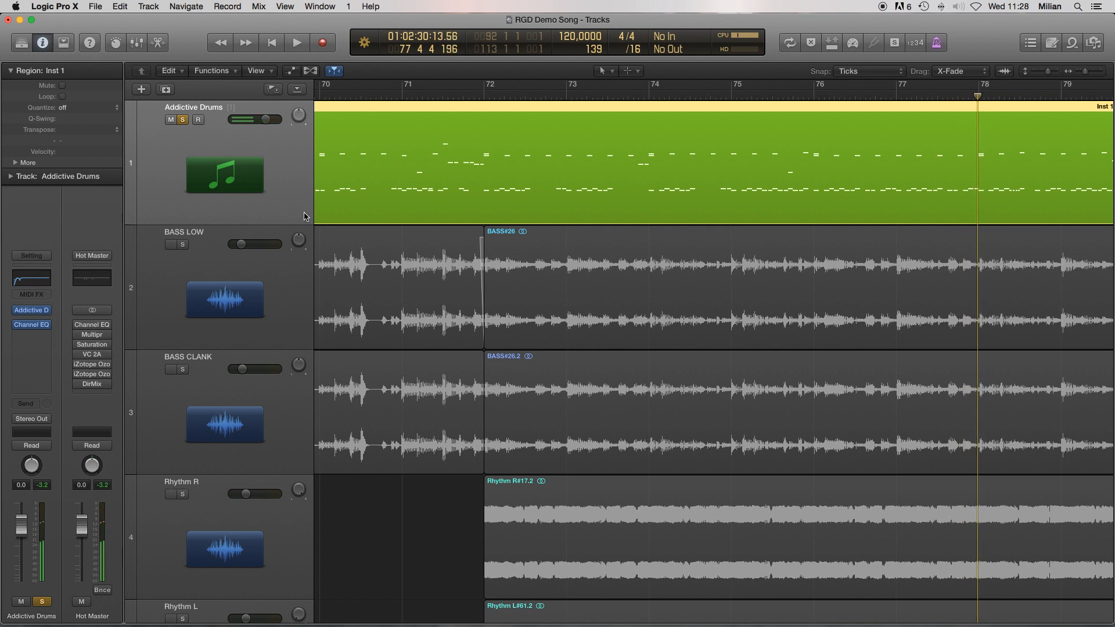
pyautogui.click(33, 312)
pyautogui.click(761, 145)
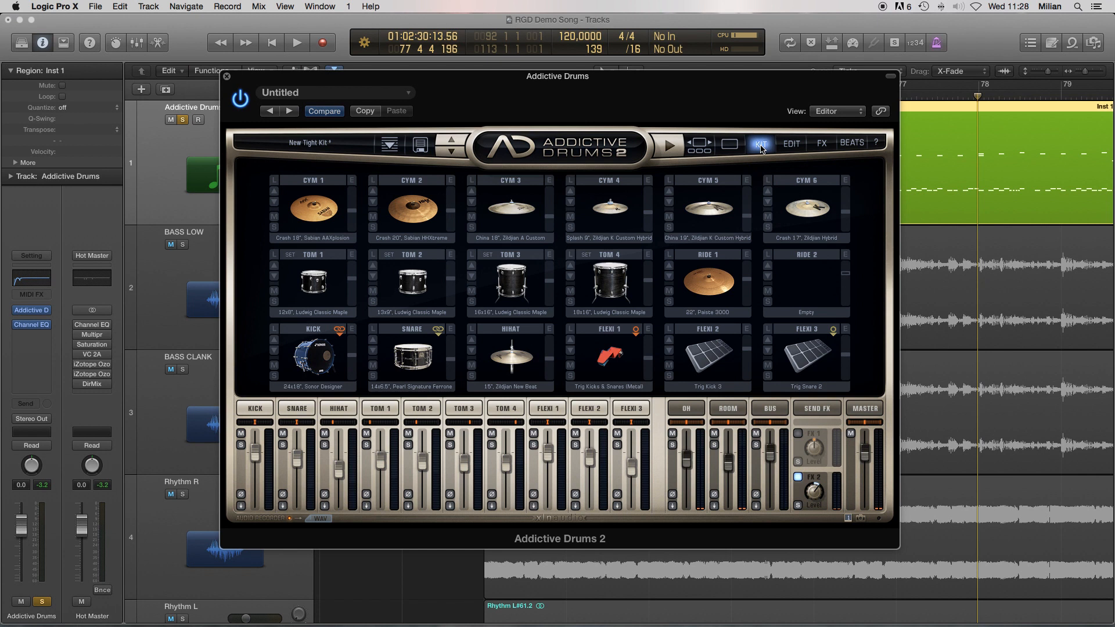
pyautogui.moveTo(692, 96)
pyautogui.mouseDown()
pyautogui.moveTo(706, 104)
pyautogui.moveTo(711, 92)
pyautogui.mouseUp()
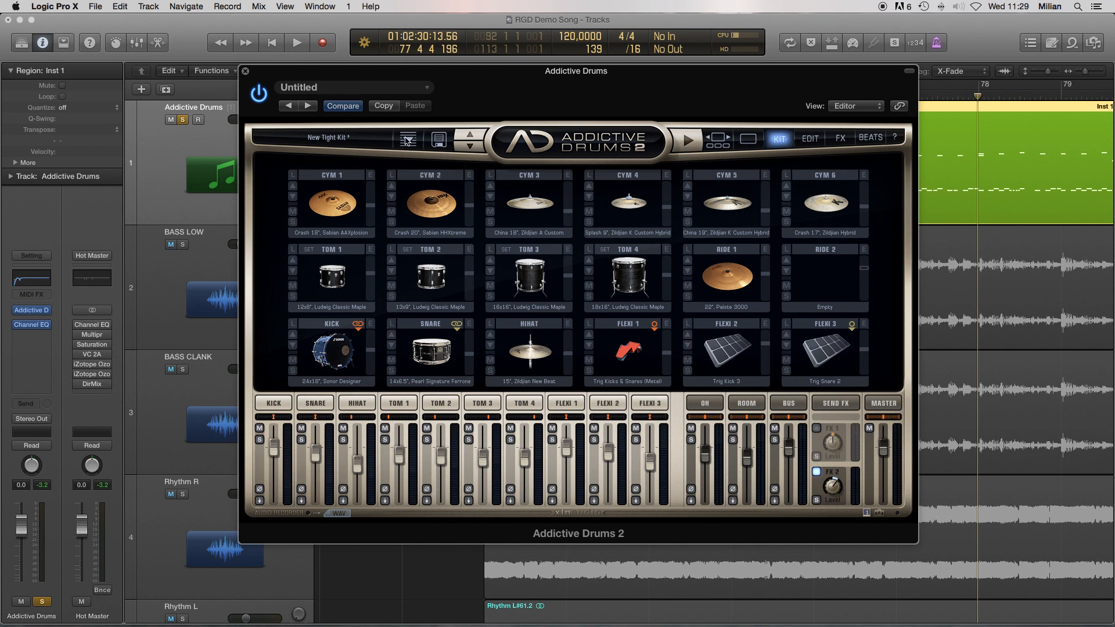
# Look through the Metal kit presets in the preset browser, keeping the current New Tight Kit.
pyautogui.click(359, 141)
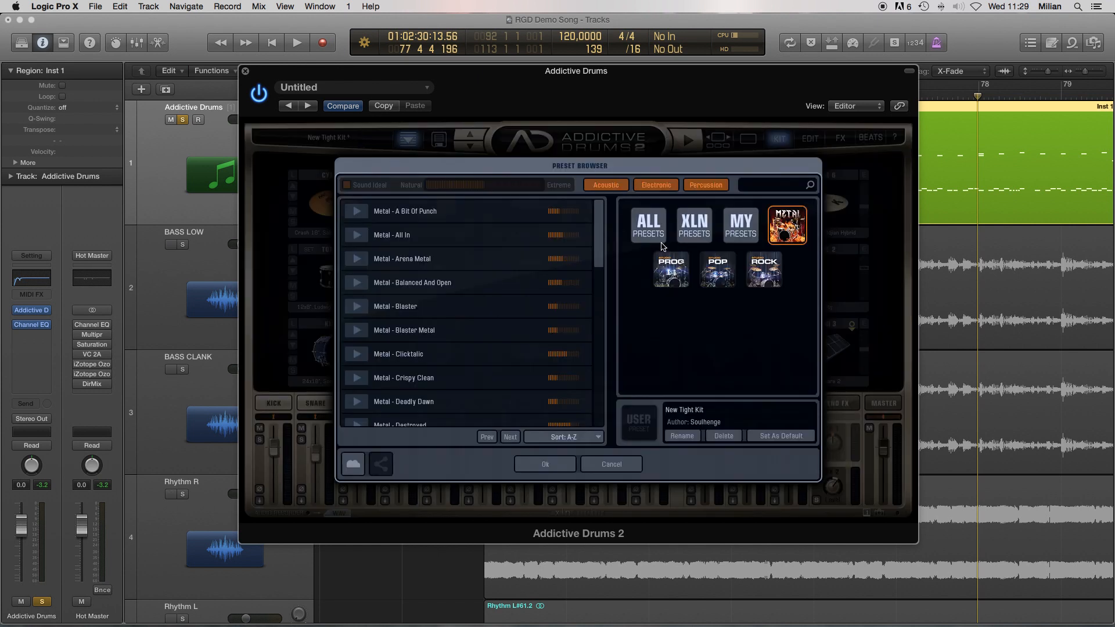
pyautogui.scroll(-10, 511, 283)
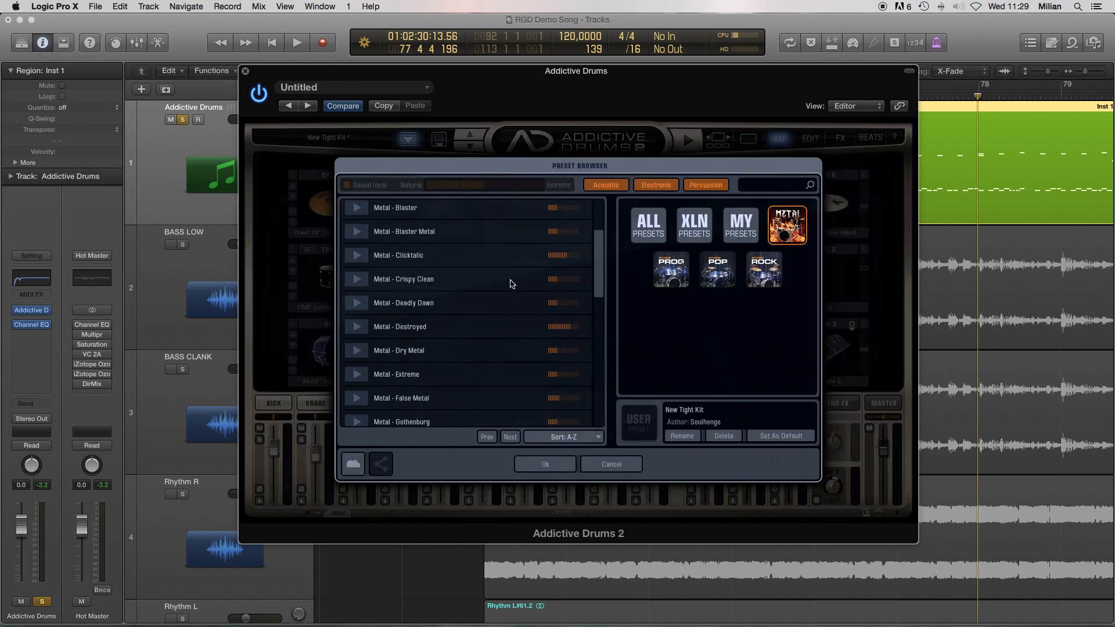
pyautogui.scroll(10, 511, 283)
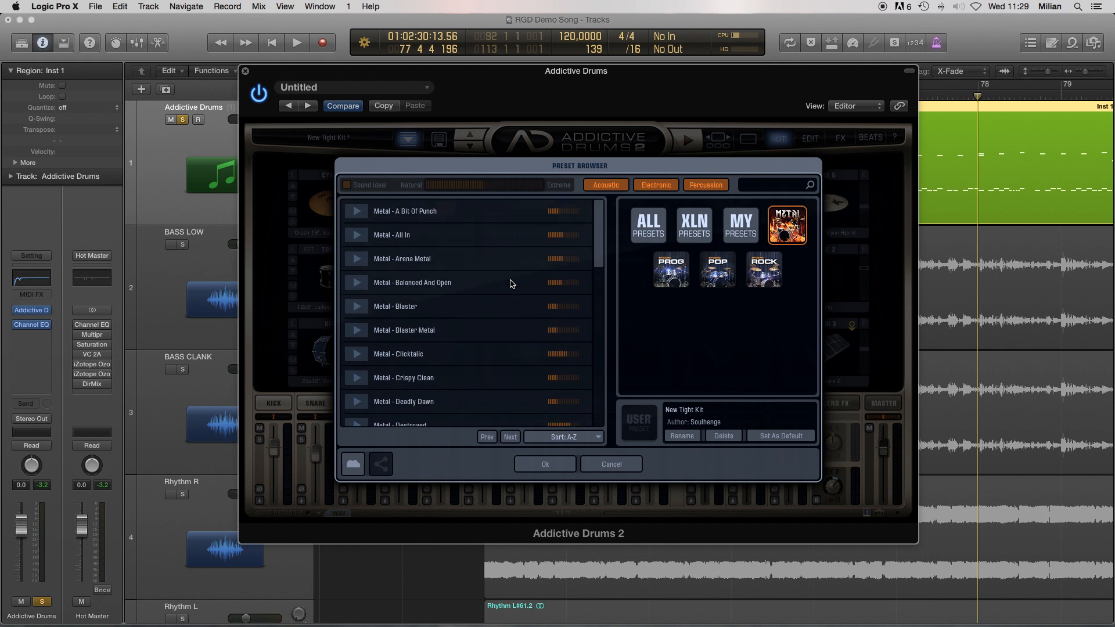
pyautogui.click(618, 464)
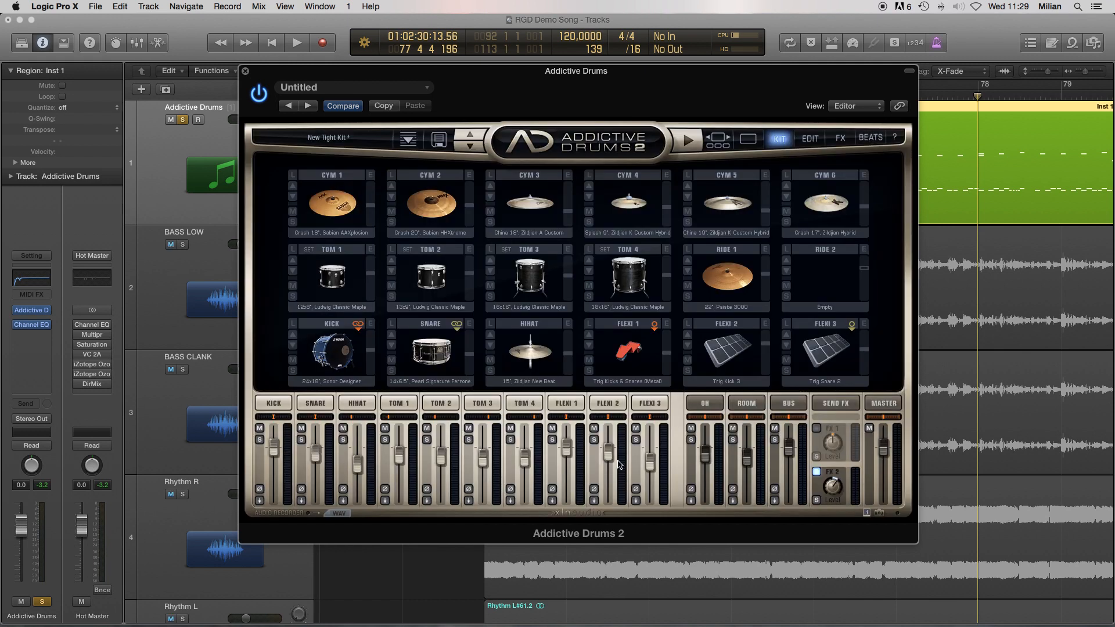
# Preview Funk Fill L-1, L-2 and L-4 and Funk'd Up Beat 05 from the beats library, ending with playback stopped.
pyautogui.click(870, 138)
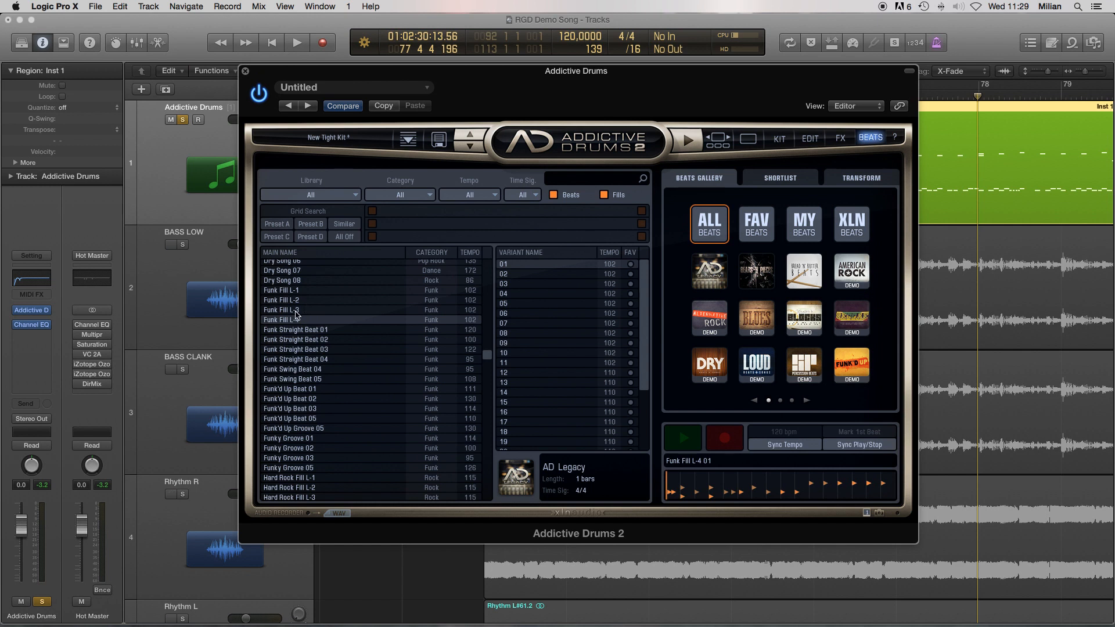
pyautogui.click(293, 291)
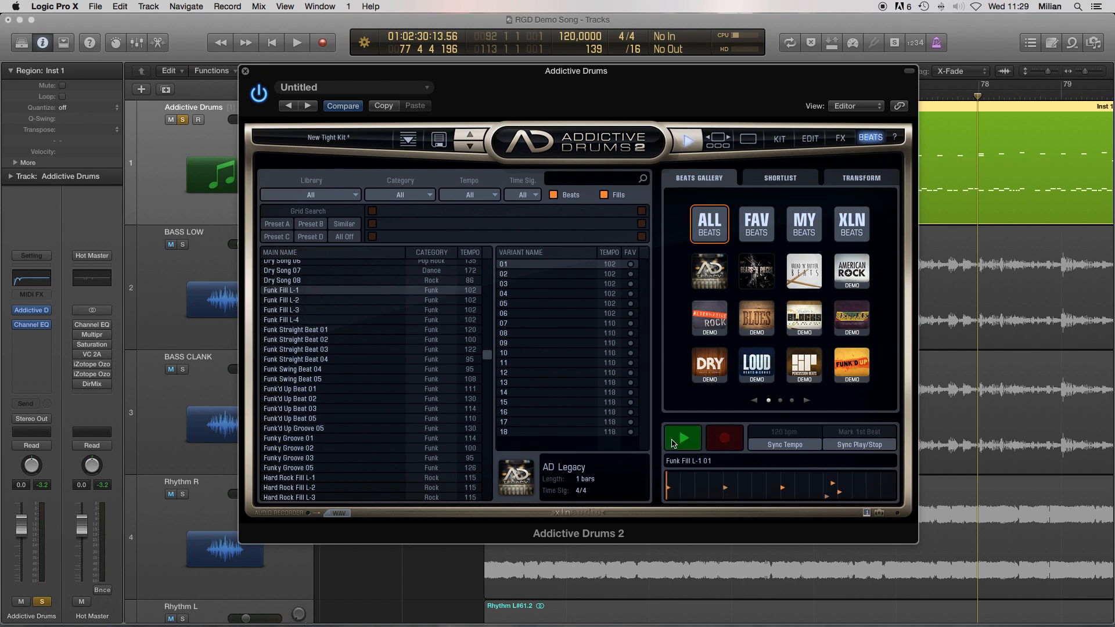
pyautogui.click(293, 301)
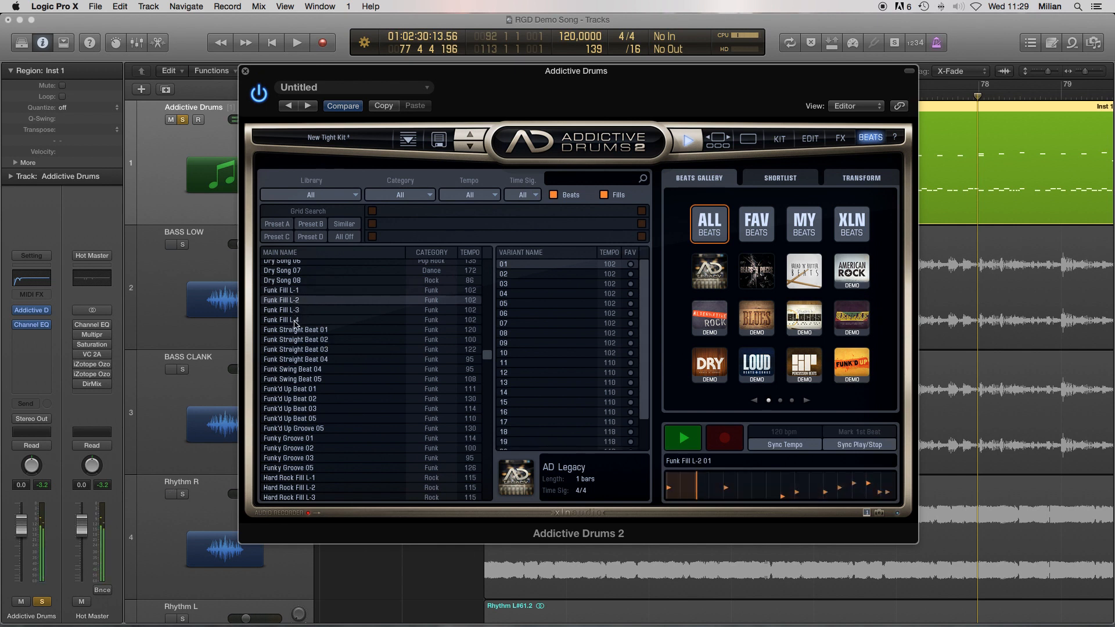
pyautogui.click(296, 320)
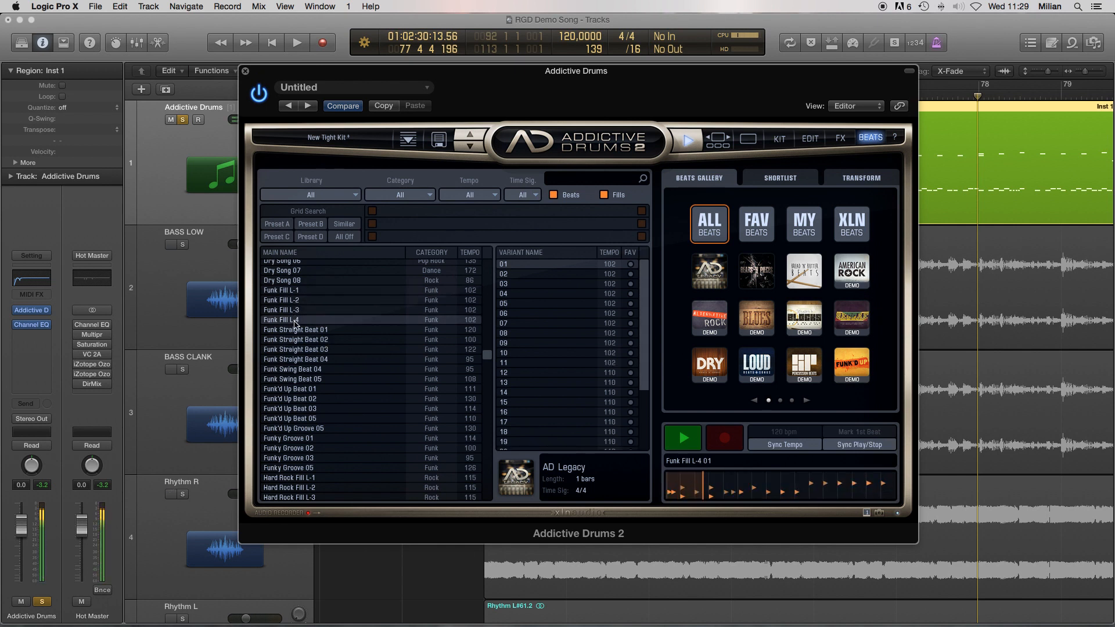
pyautogui.click(301, 419)
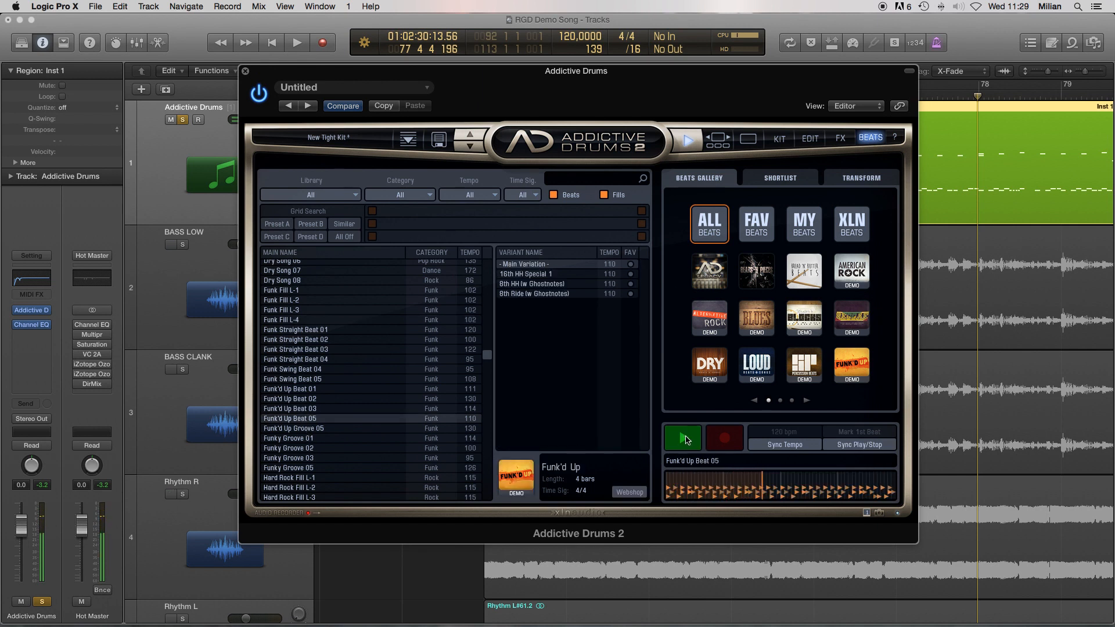
pyautogui.click(684, 439)
# Return to the kit overview and audition the kick drum and the Flexi 3 Trig Snare 2 sample.
pyautogui.moveTo(532, 99); pyautogui.dragTo(553, 106)
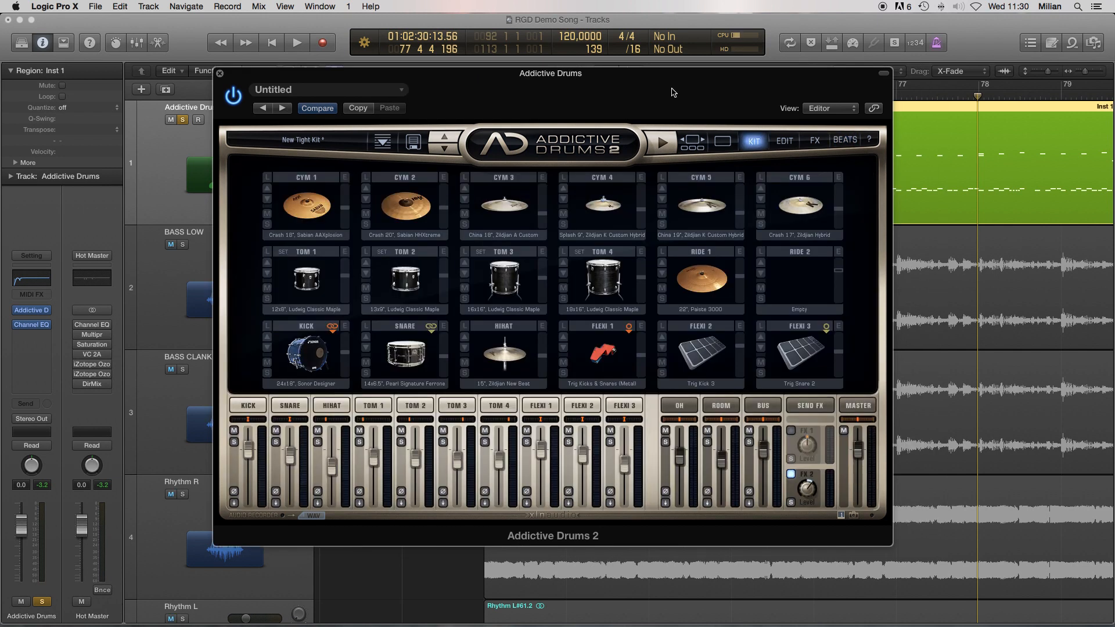
pyautogui.moveTo(672, 92); pyautogui.dragTo(746, 104)
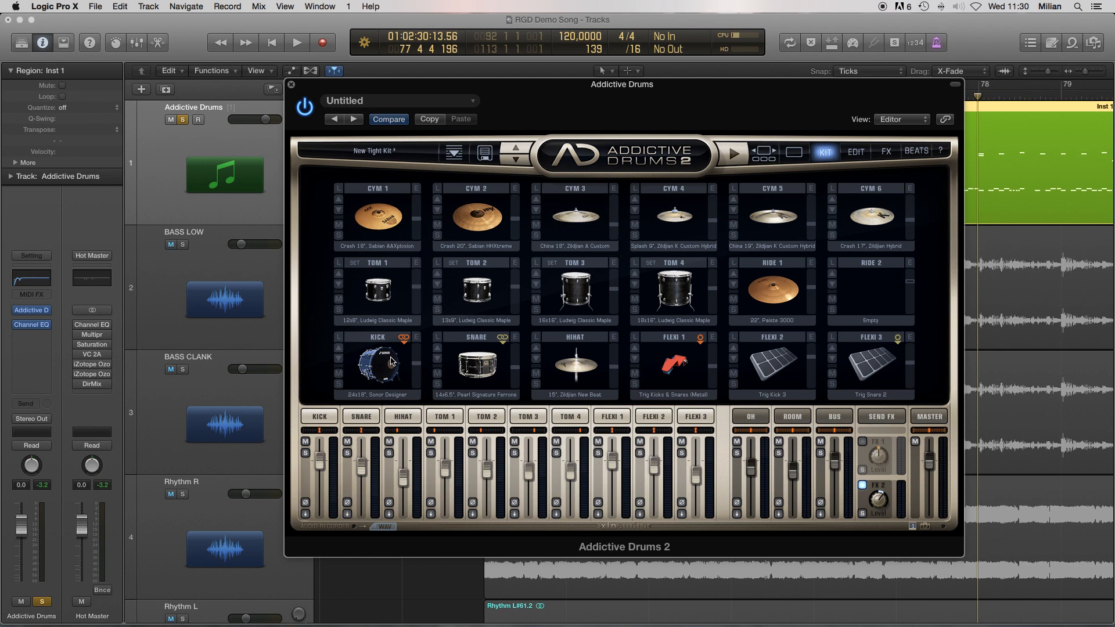
pyautogui.click(383, 360)
pyautogui.click(383, 361)
pyautogui.click(875, 365)
pyautogui.click(875, 364)
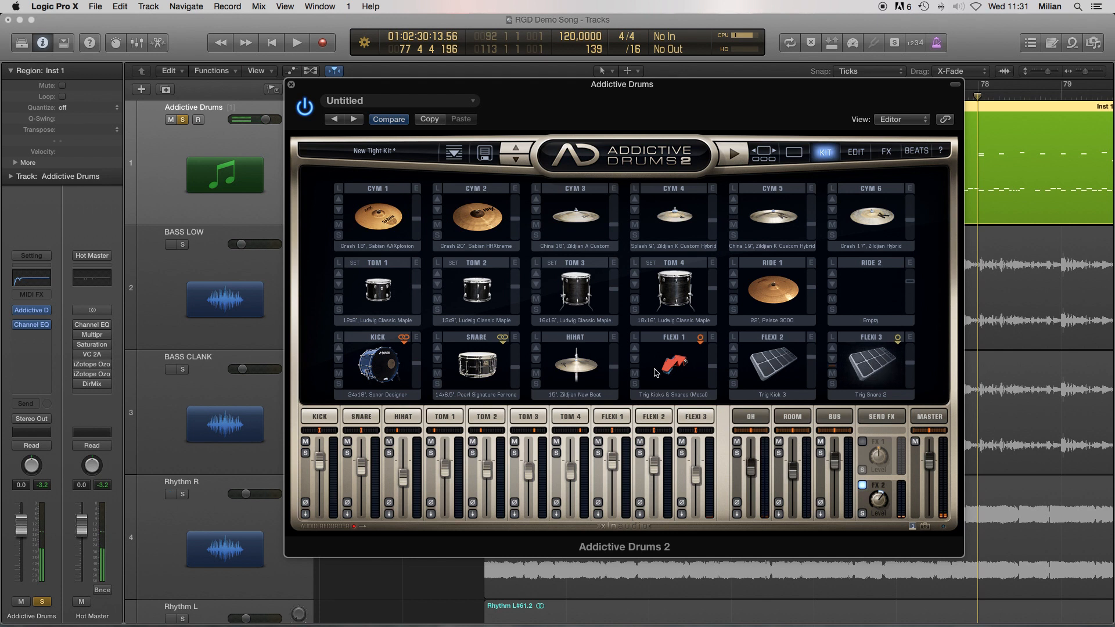
# Compare the snare's sound with the Flexi 3 trigger sample muted and unmuted.
pyautogui.click(486, 354)
pyautogui.click(832, 373)
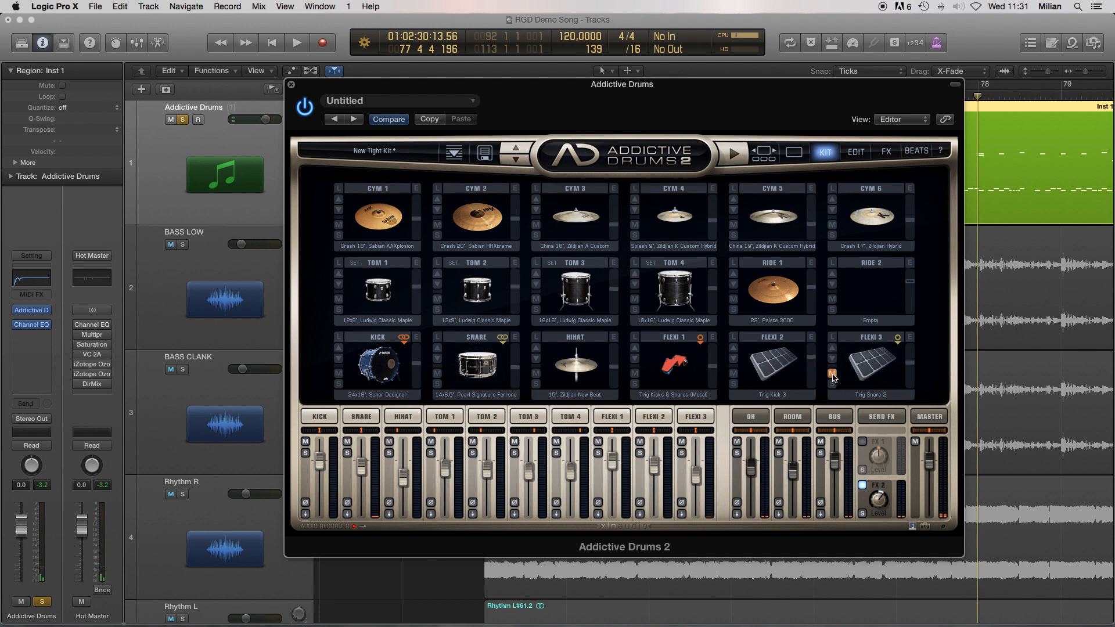
pyautogui.click(480, 359)
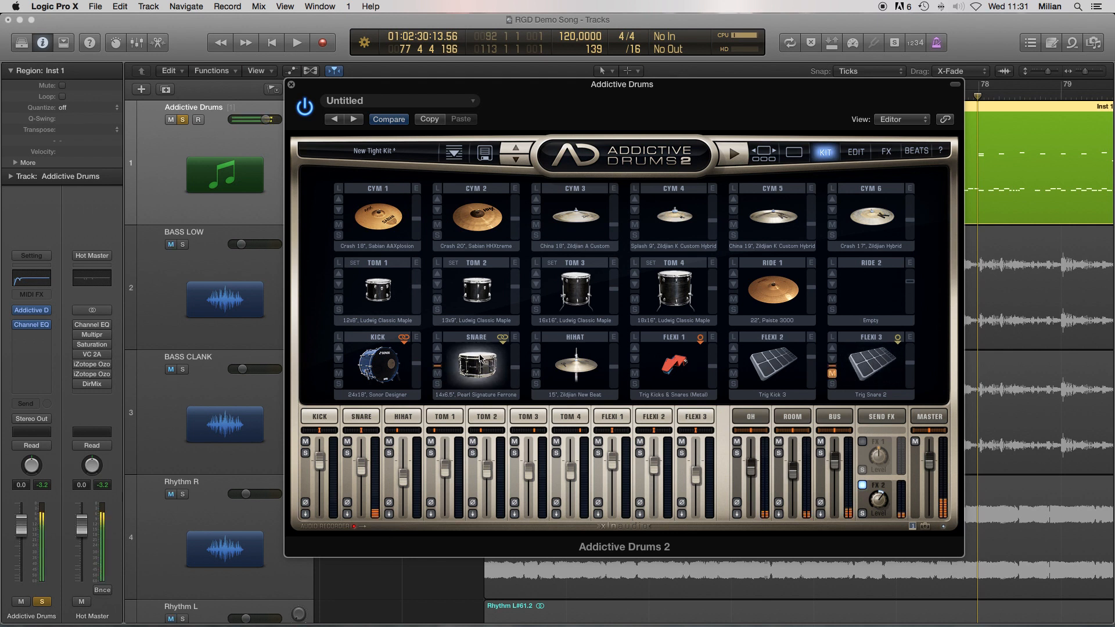
pyautogui.click(832, 374)
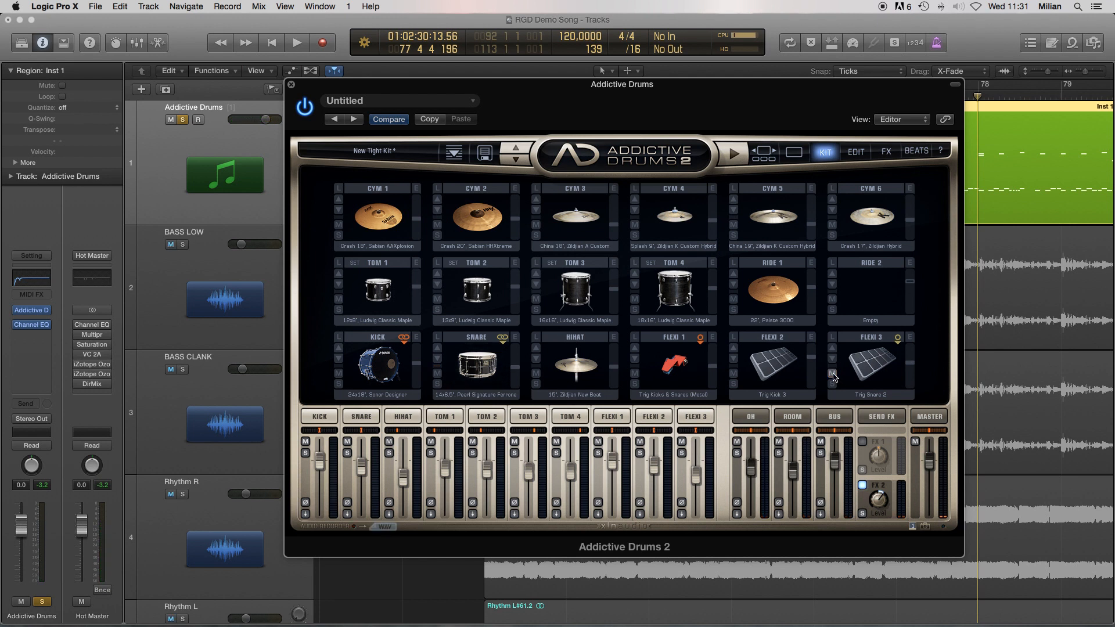
# Audition the kick and snare, and inspect the snare's link settings and the Flexi 3 piece.
pyautogui.click(382, 356)
pyautogui.click(503, 339)
pyautogui.click(518, 350)
pyautogui.rightClick(874, 363)
pyautogui.click(892, 367)
pyautogui.click(471, 359)
# Open the snare's edit page and compare its sound with Comp & Dist switched off and on.
pyautogui.click(365, 417)
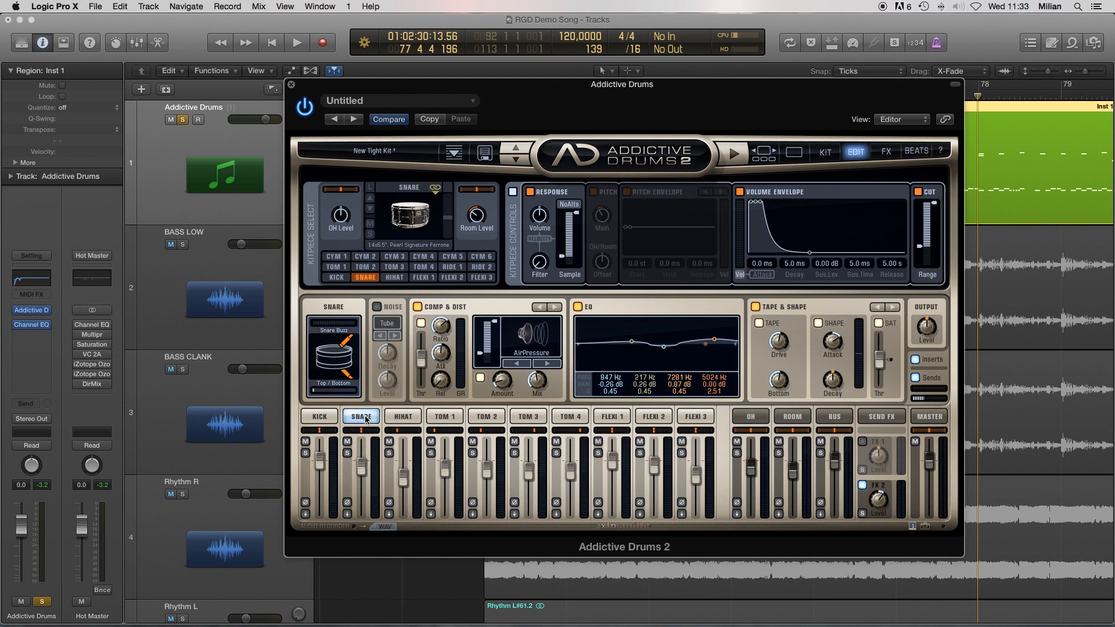
pyautogui.click(417, 307)
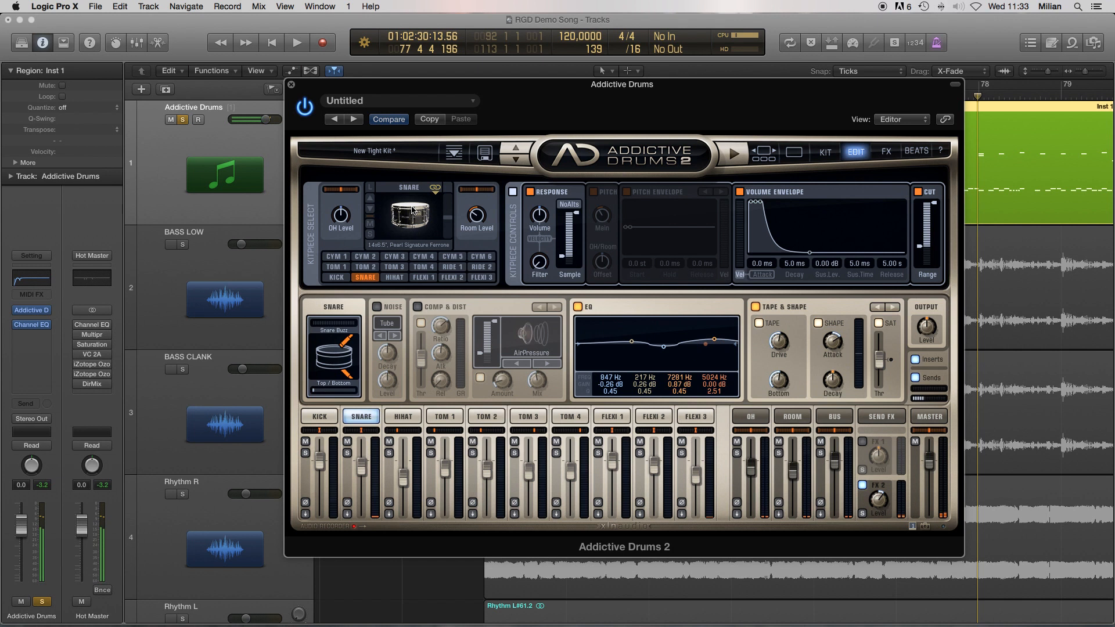
pyautogui.click(417, 307)
pyautogui.click(409, 207)
pyautogui.click(410, 207)
pyautogui.moveTo(531, 106); pyautogui.dragTo(506, 95)
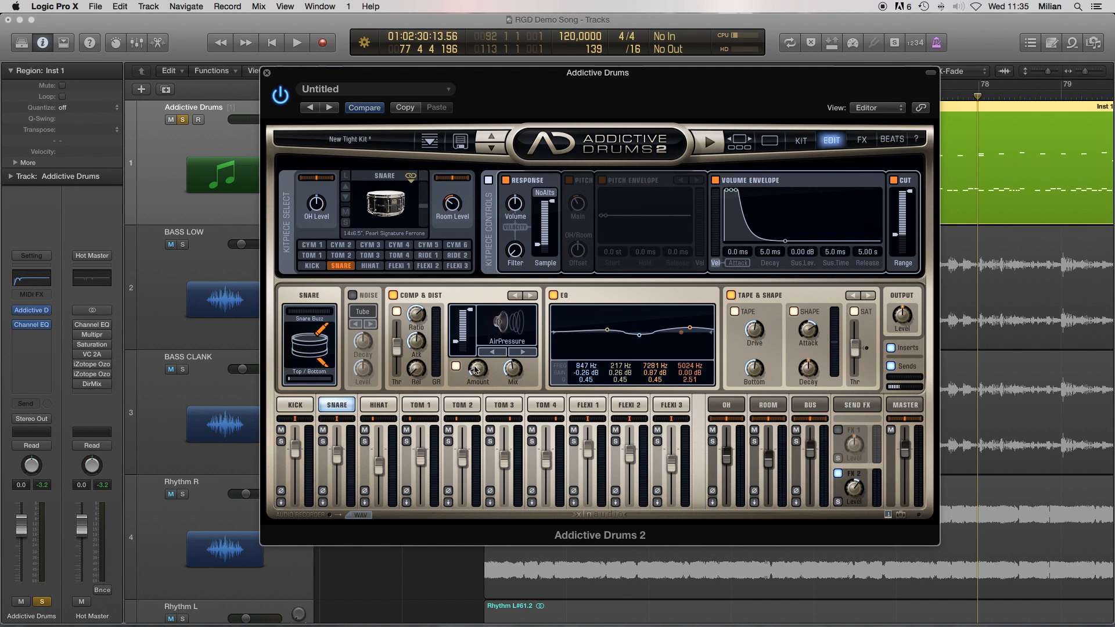
# Compare repeated snare hits with the Tape & Shape section switched off and back on.
pyautogui.moveTo(475, 367)
pyautogui.mouseDown()
pyautogui.moveTo(477, 353)
pyautogui.moveTo(480, 367)
pyautogui.mouseUp()
pyautogui.click(731, 296)
pyautogui.click(730, 295)
pyautogui.click(731, 296)
pyautogui.click(384, 196)
pyautogui.click(383, 196)
pyautogui.click(384, 195)
pyautogui.click(731, 296)
pyautogui.click(383, 197)
pyautogui.click(381, 196)
pyautogui.click(382, 196)
pyautogui.click(382, 195)
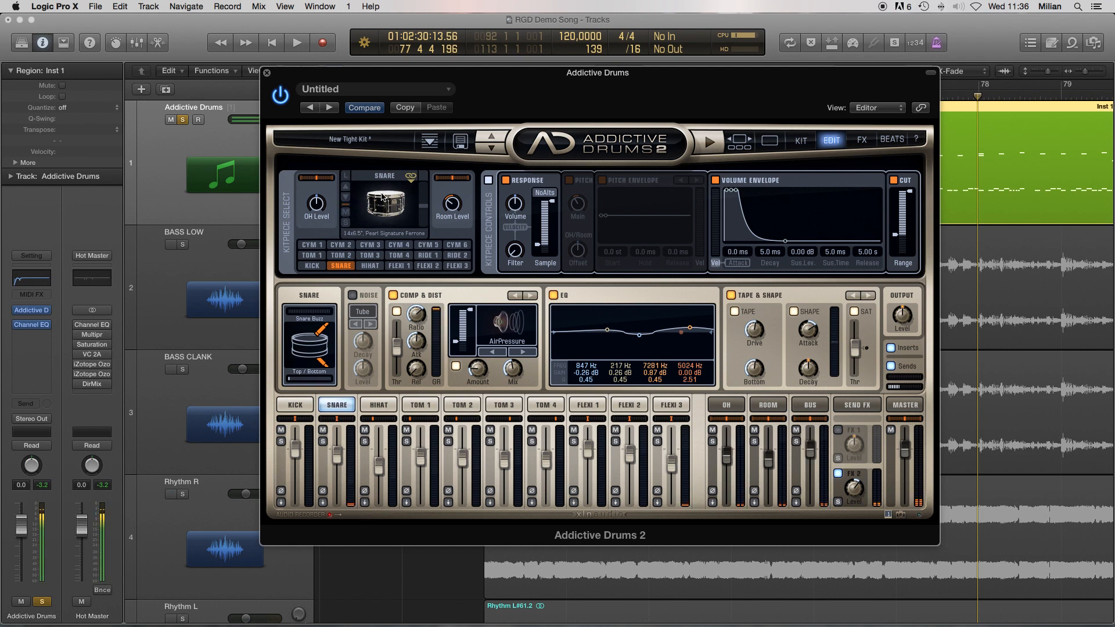
# Bypass the snare's Tape & Shape, EQ and Comp & Dist sections and audition the unprocessed snare.
pyautogui.click(731, 296)
pyautogui.click(553, 296)
pyautogui.click(394, 295)
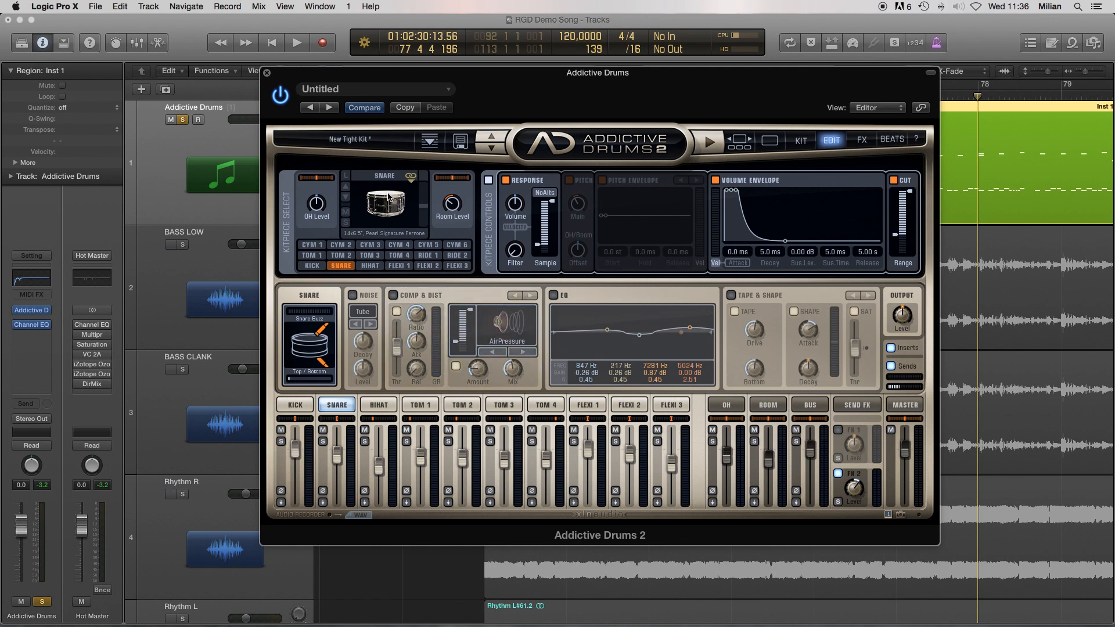
pyautogui.click(385, 197)
pyautogui.click(384, 198)
pyautogui.click(384, 197)
pyautogui.click(384, 197)
# Re-enable the snare's Comp & Dist, EQ and Tape & Shape sections and audition the processed snare.
pyautogui.click(394, 295)
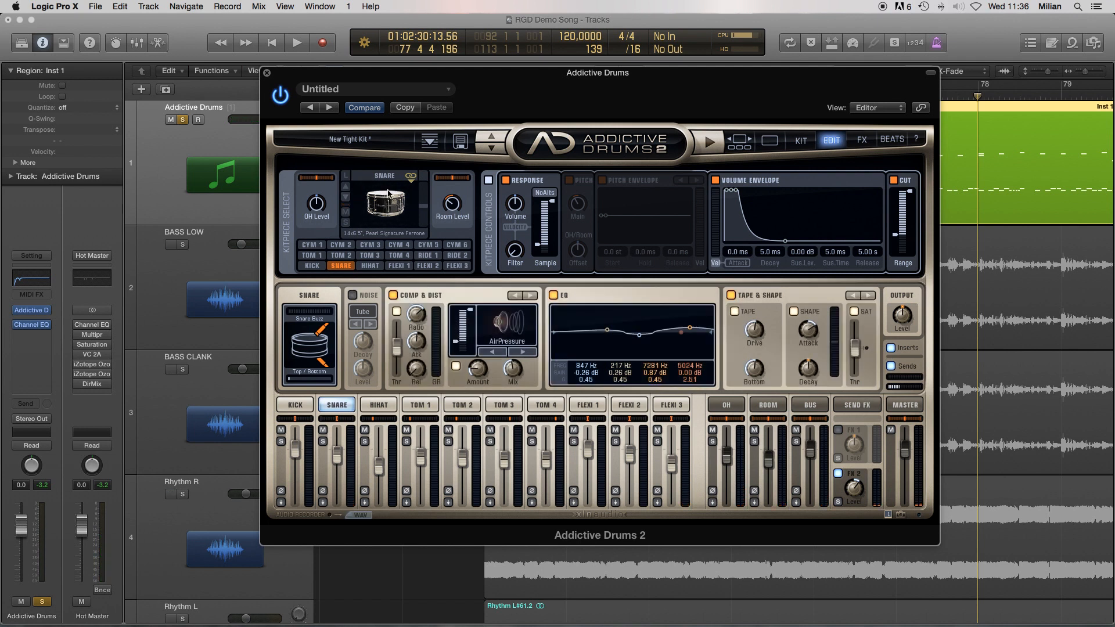
pyautogui.click(388, 193)
pyautogui.click(388, 195)
pyautogui.click(387, 196)
pyautogui.click(385, 196)
pyautogui.click(385, 197)
pyautogui.moveTo(515, 94); pyautogui.dragTo(531, 99)
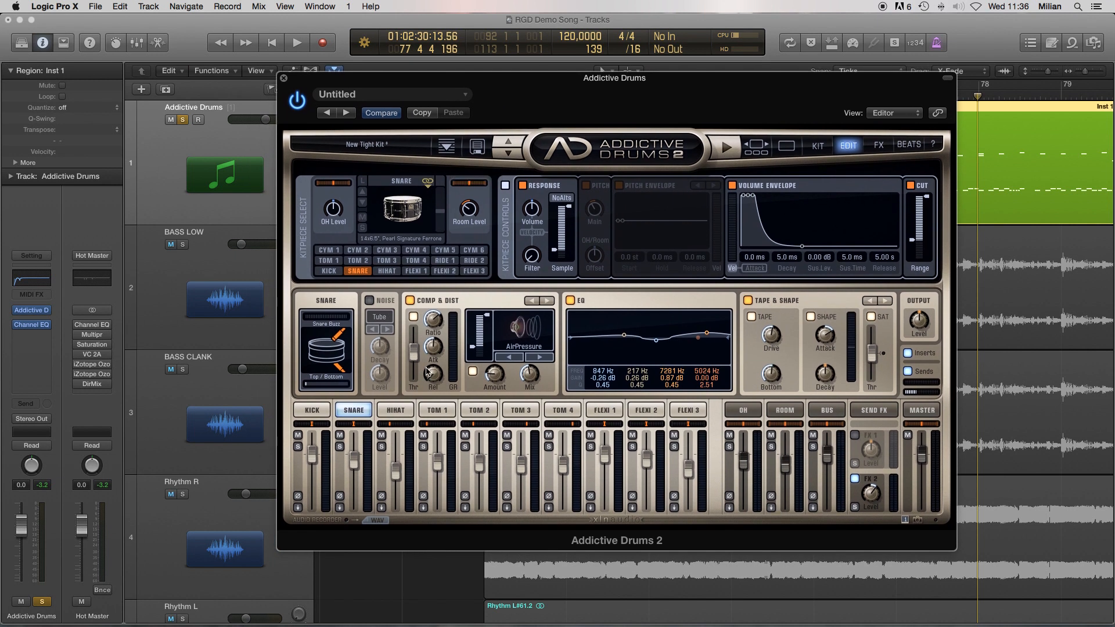
# Open the kick's edit page and compare its sound with the Pitch section switched off and on.
pyautogui.click(313, 410)
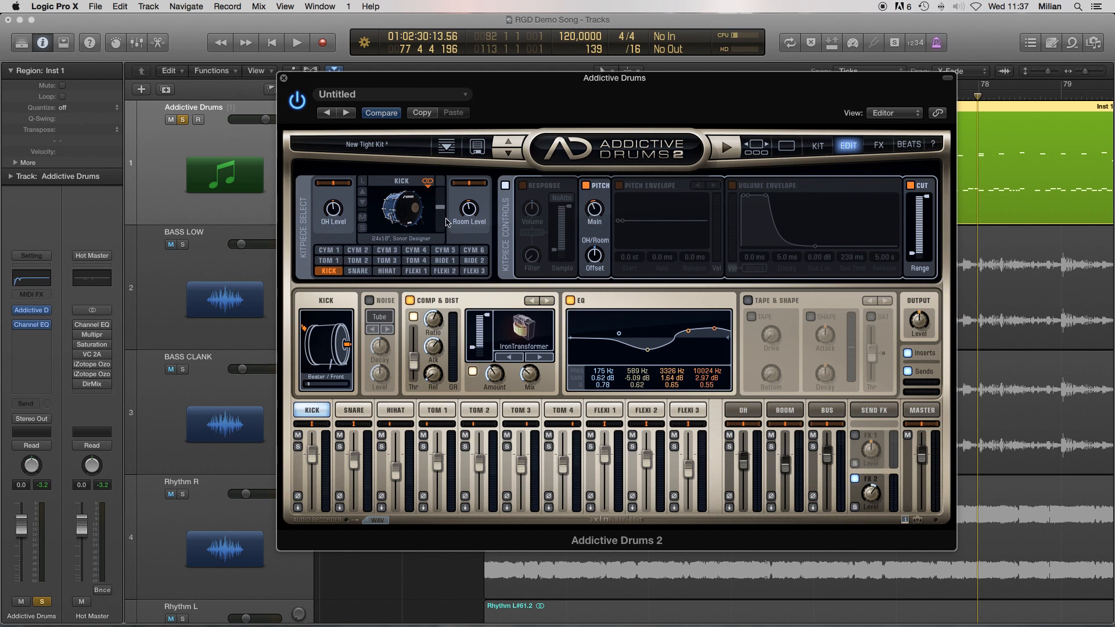
pyautogui.click(585, 186)
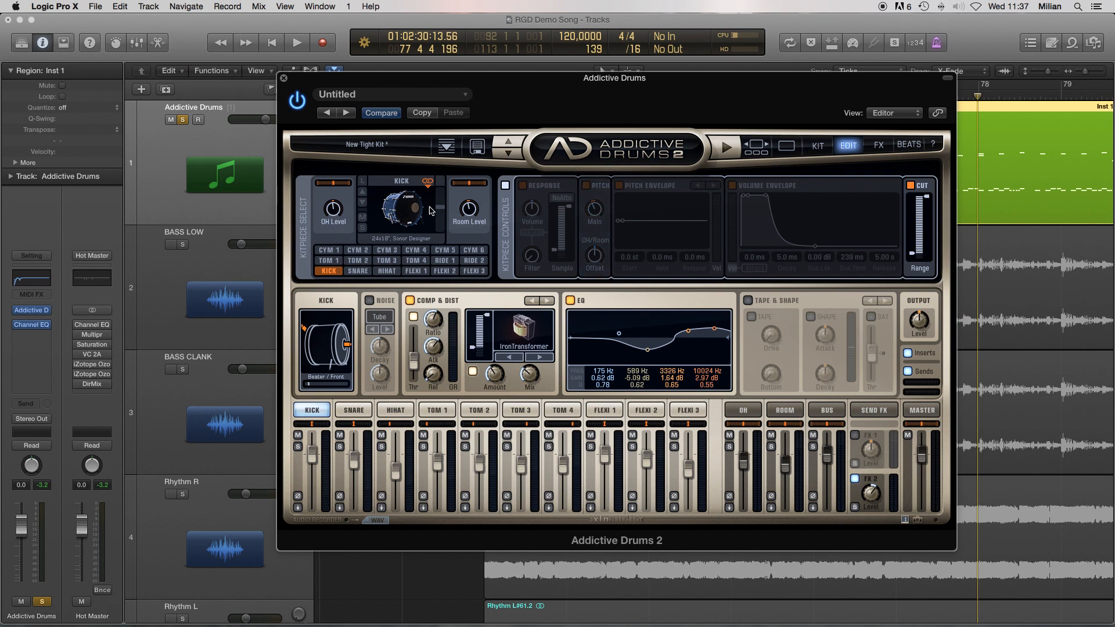
pyautogui.click(402, 199)
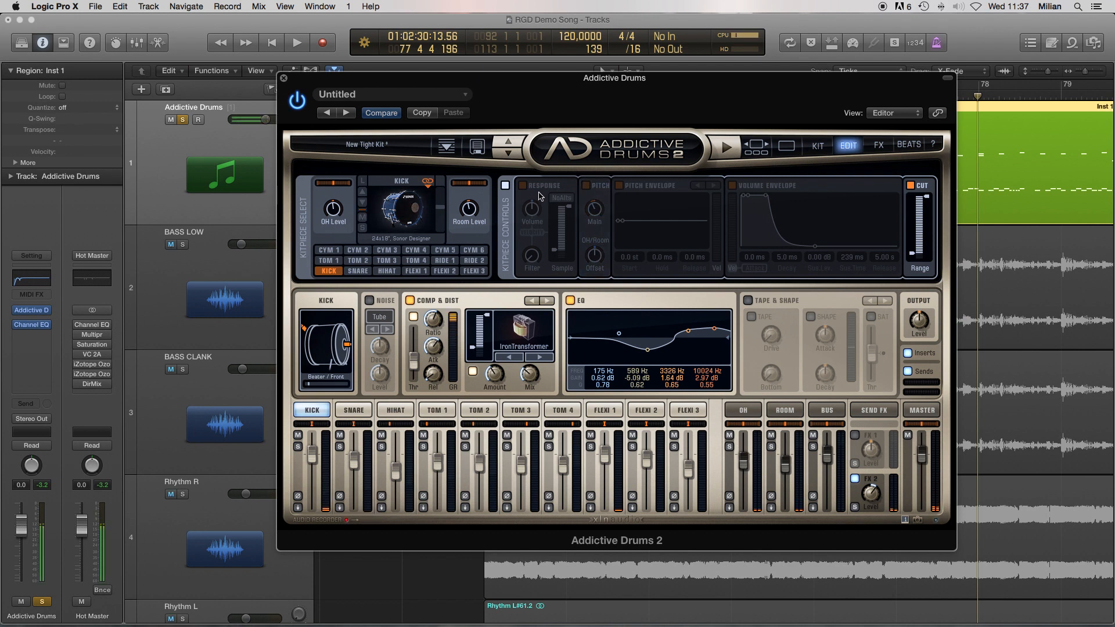
pyautogui.click(586, 186)
pyautogui.click(402, 199)
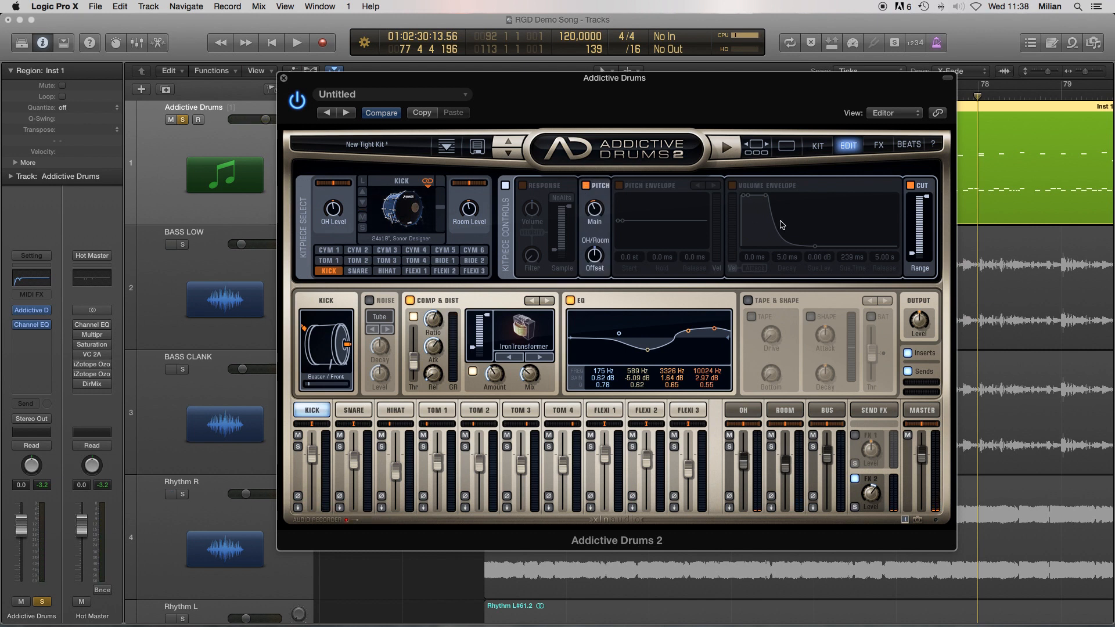
# Return to the kit overview, uncover the arrangement behind the plug-in window, and place the playhead midway through bar 63.
pyautogui.click(819, 146)
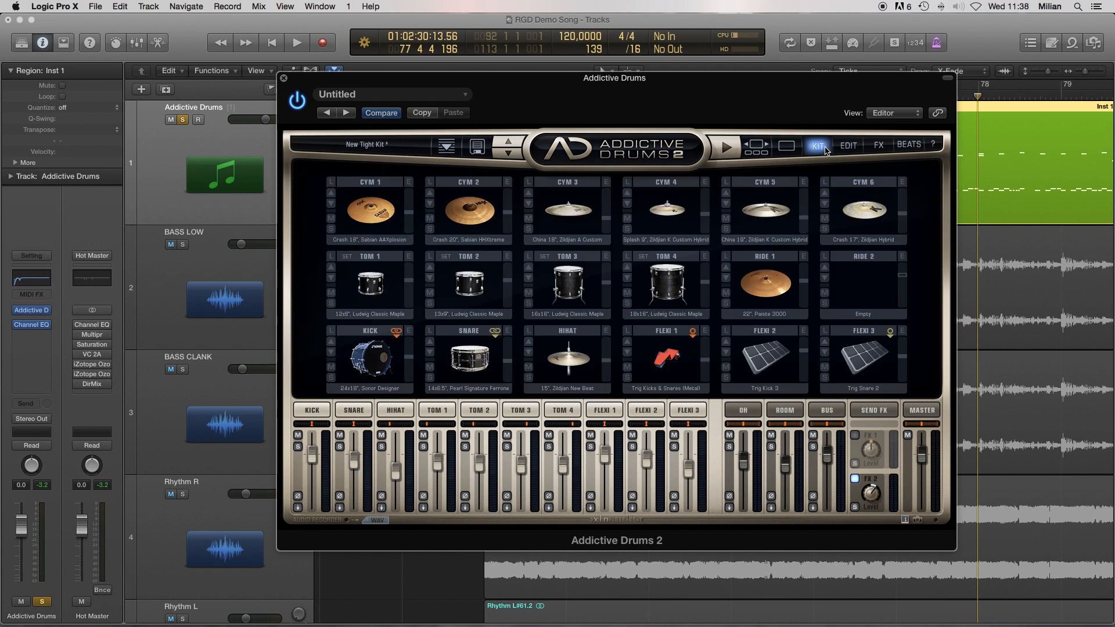
pyautogui.moveTo(565, 96); pyautogui.dragTo(551, 250)
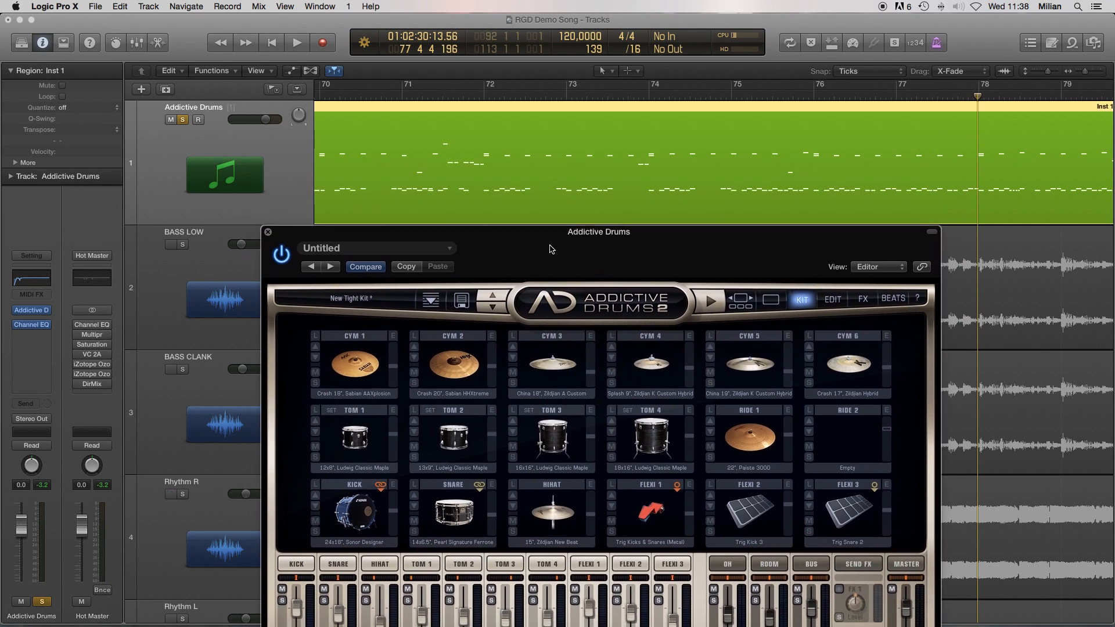
pyautogui.hscroll(-5, 624, 155)
pyautogui.click(541, 98)
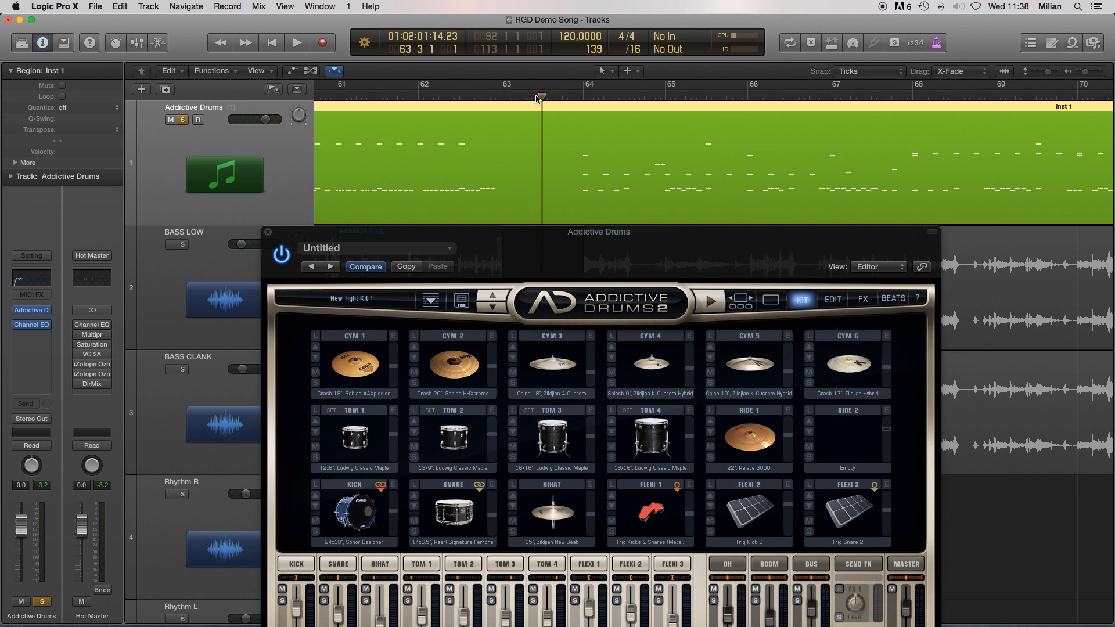
# Switch off the FX 2 send effect and play the drum track with the kit and mixer in view.
pyautogui.moveTo(761, 256); pyautogui.dragTo(635, 170)
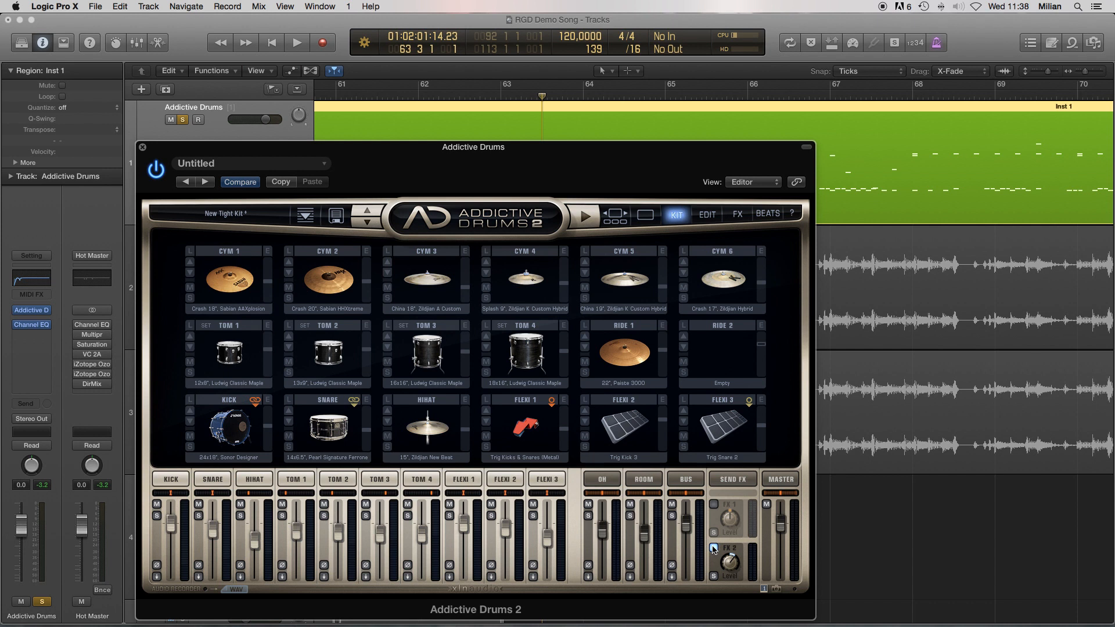
pyautogui.press('space')
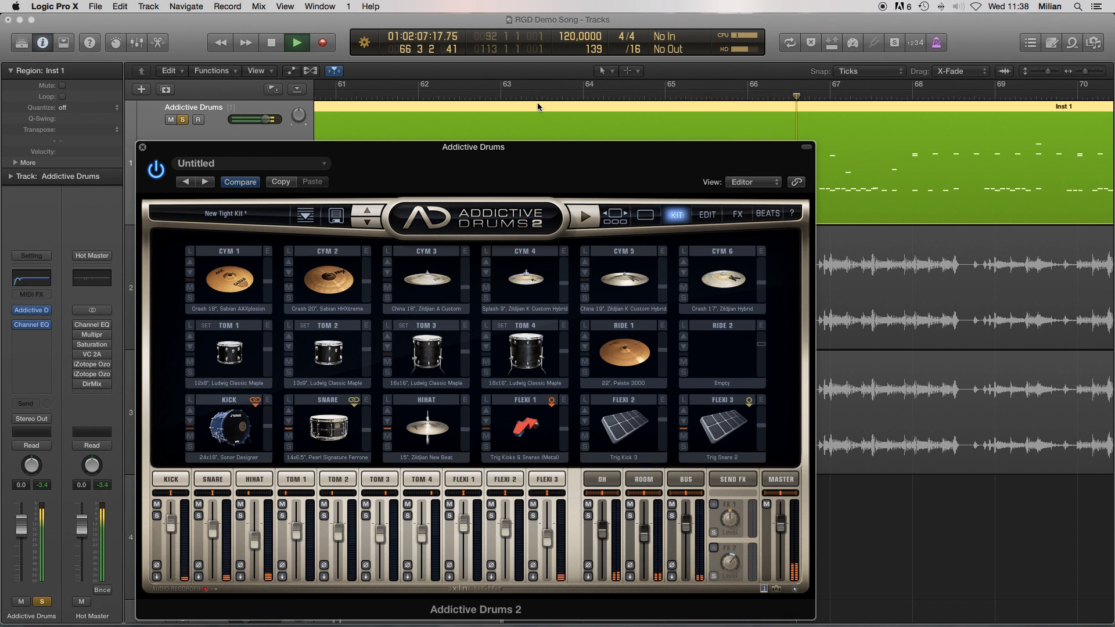
pyautogui.moveTo(567, 162); pyautogui.dragTo(590, 184)
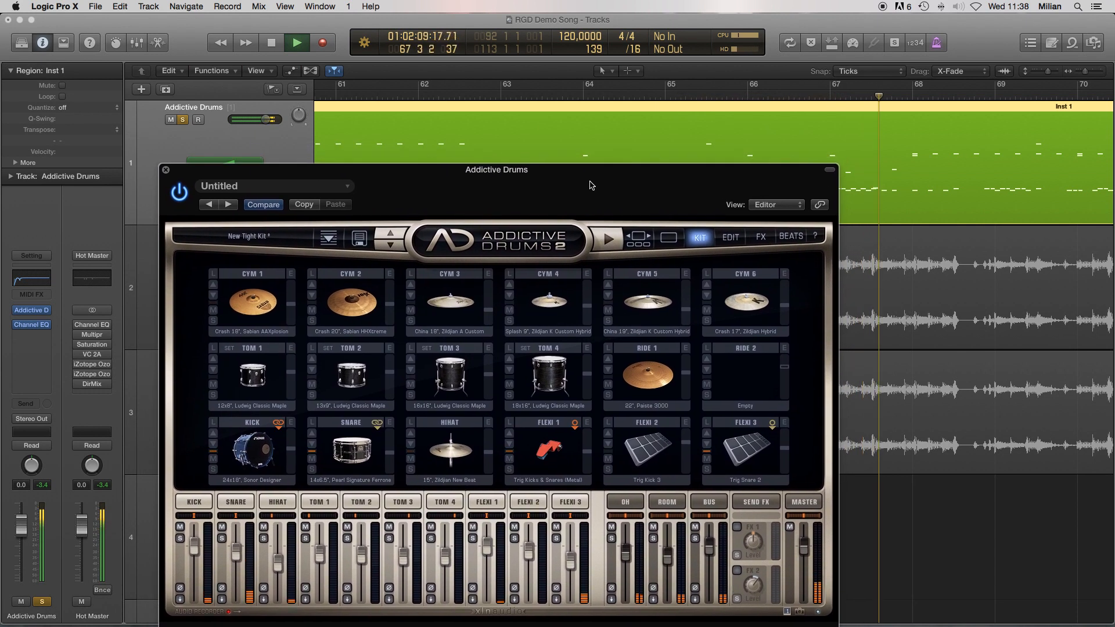
# Return the playhead to midway through bar 63 and bring up the active FX 2 Delerb settings on the send effects page.
pyautogui.click(542, 96)
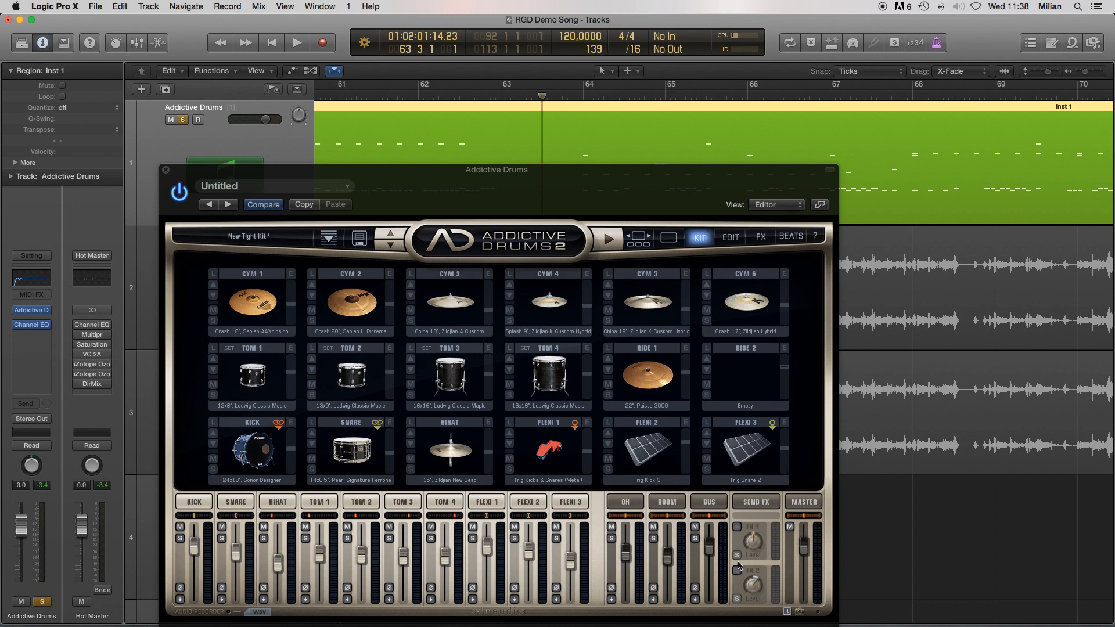
pyautogui.click(756, 503)
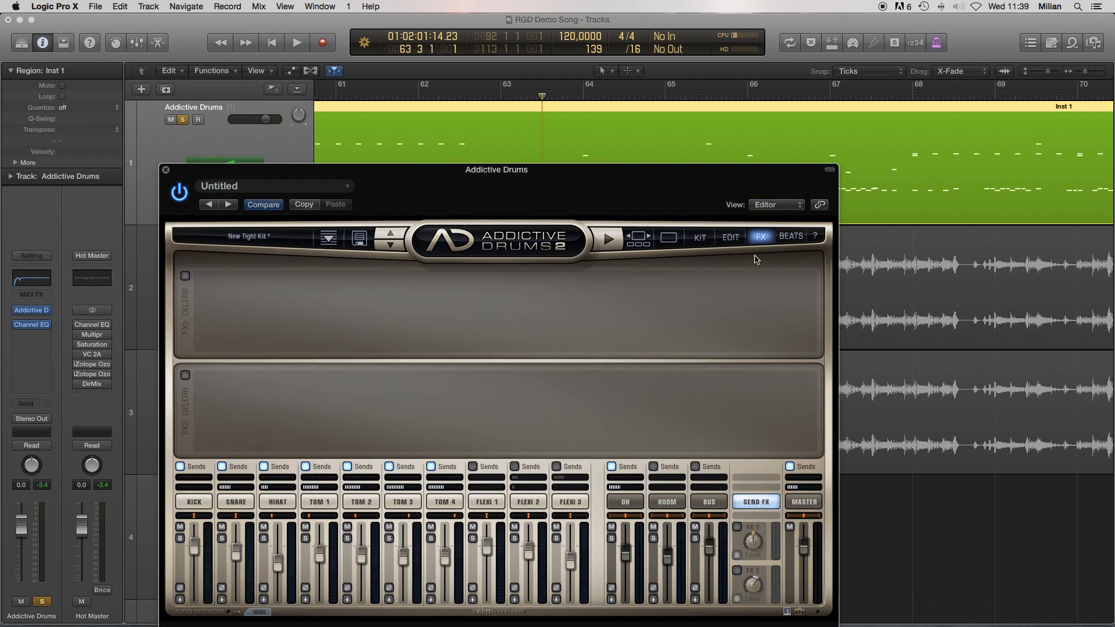
pyautogui.click(737, 570)
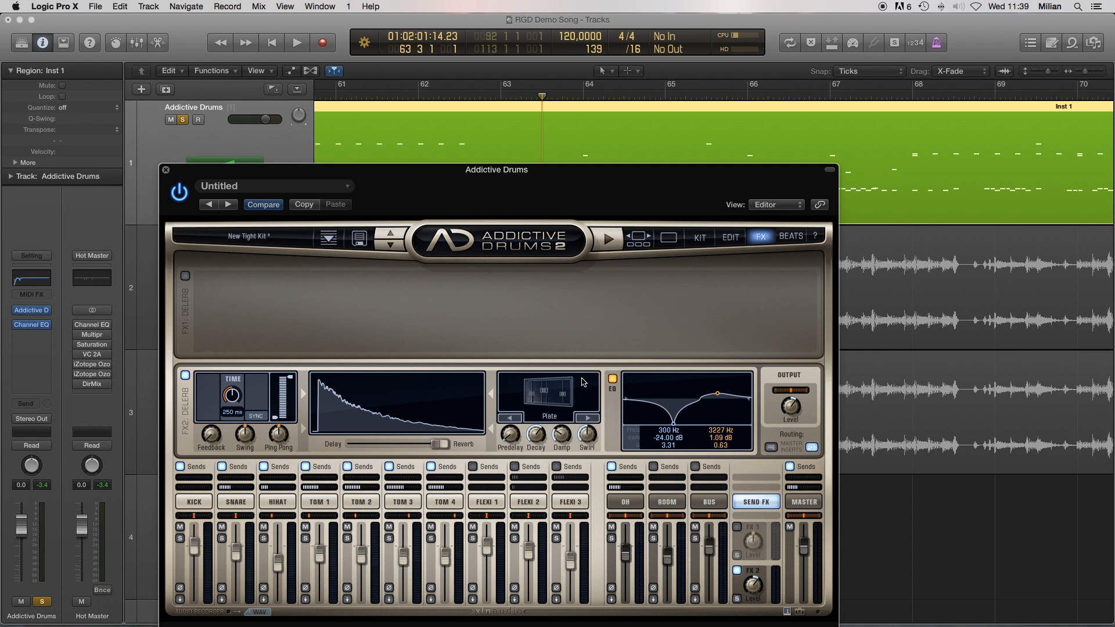
# Play the drum track and compare it with the FX 2 send effect off and on, leaving FX 2 on when stopping playback.
pyautogui.click(736, 571)
pyautogui.press('space')
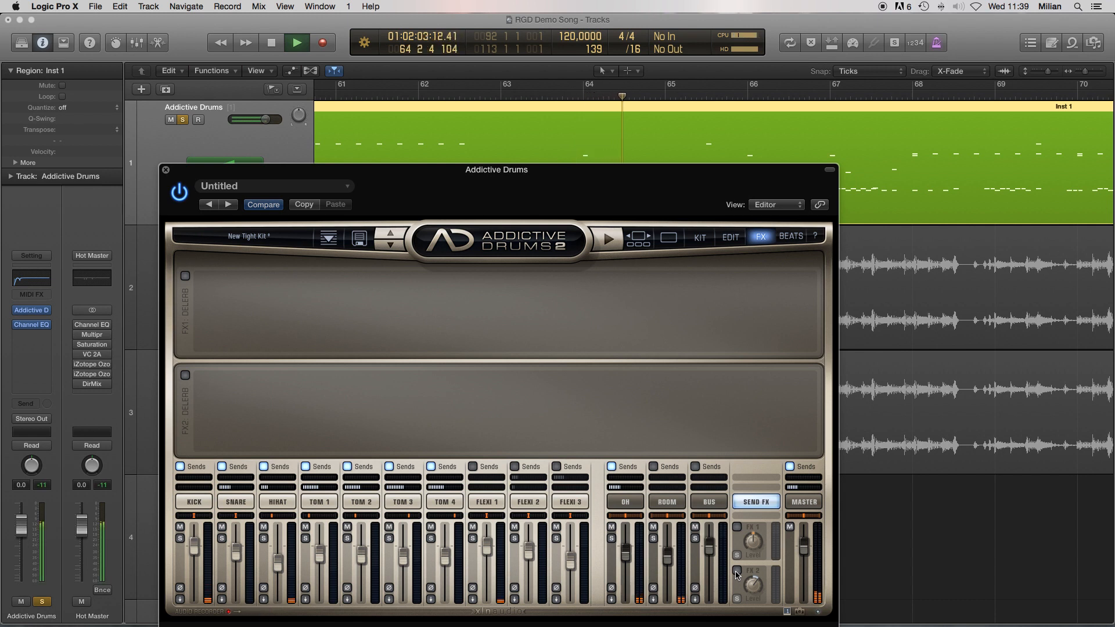
pyautogui.click(736, 571)
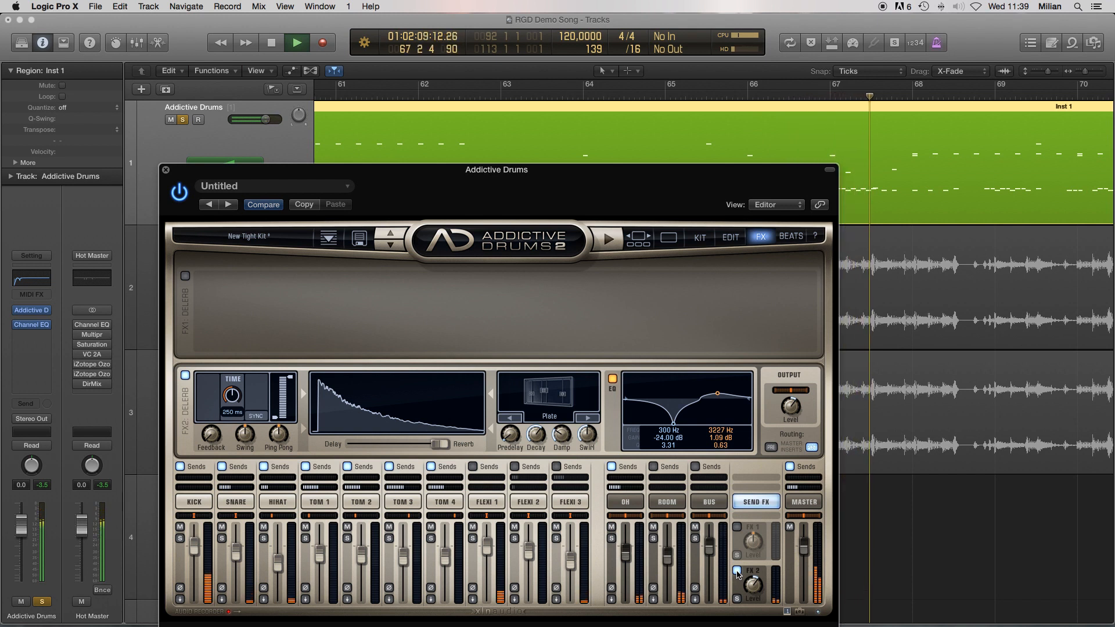
pyautogui.click(737, 573)
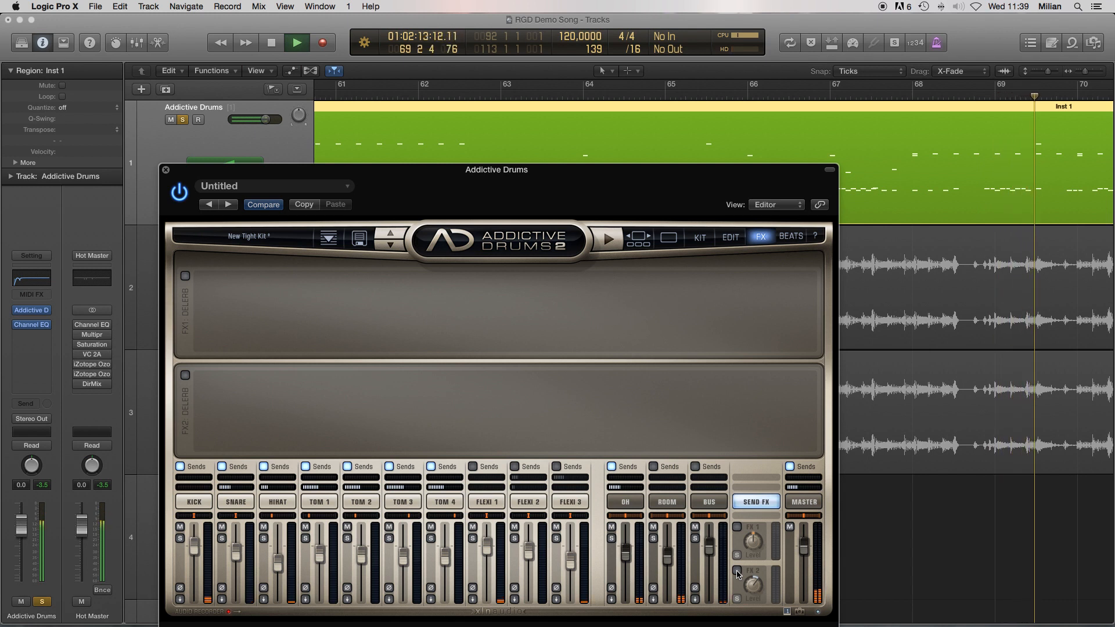
pyautogui.click(737, 573)
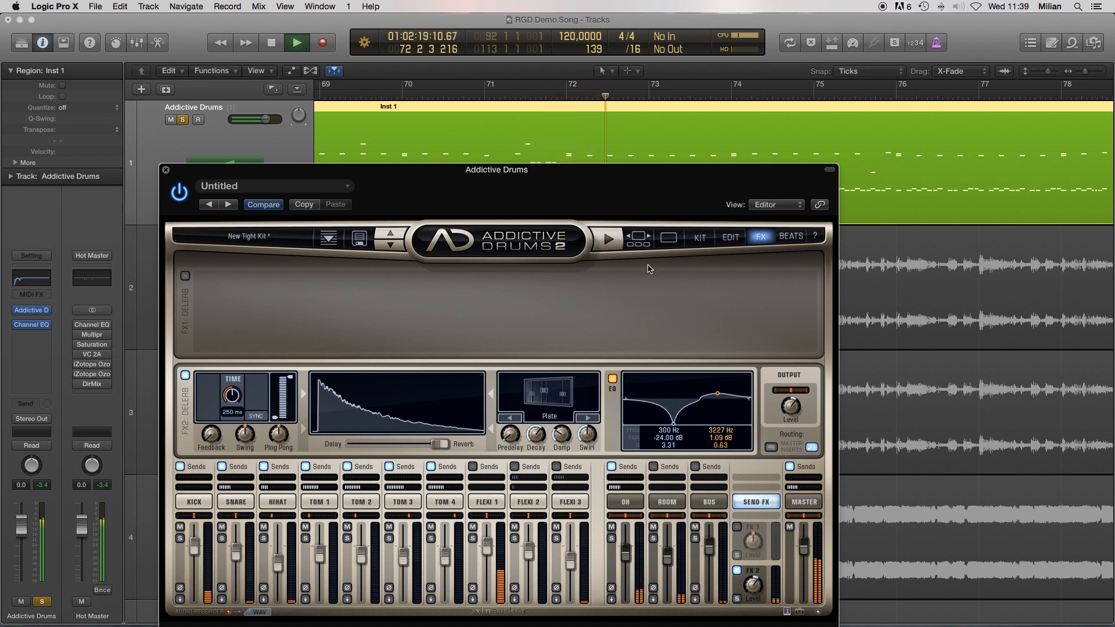
pyautogui.press('space')
# Reposition the whole plug-in window over the arrangement and return to the kit overview.
pyautogui.moveTo(652, 169); pyautogui.dragTo(746, 101)
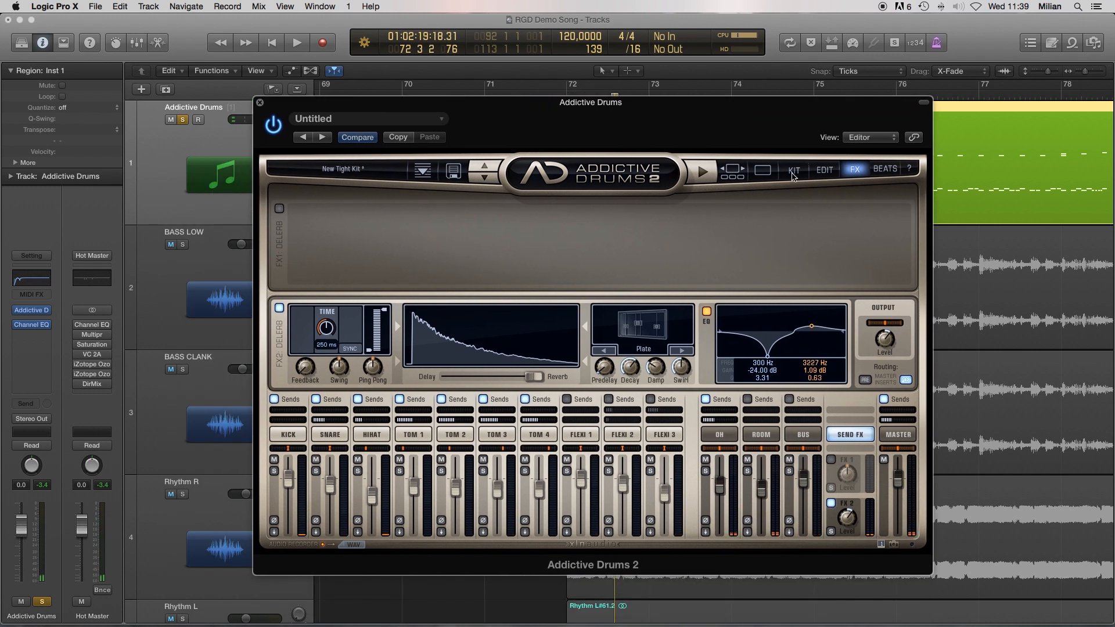
pyautogui.click(793, 171)
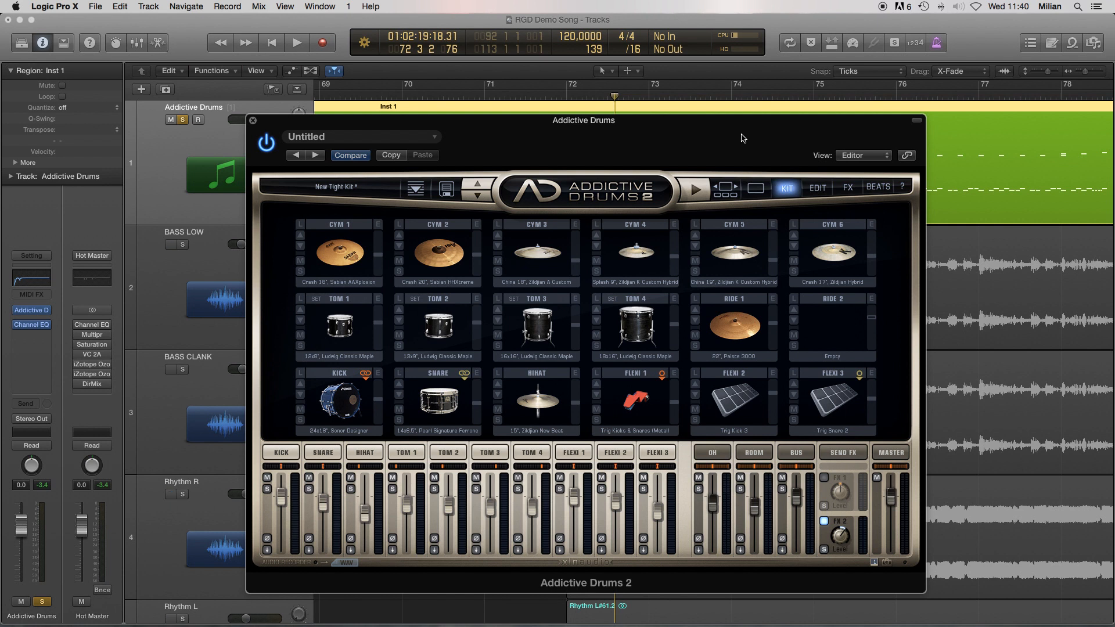
pyautogui.moveTo(741, 138); pyautogui.dragTo(692, 115)
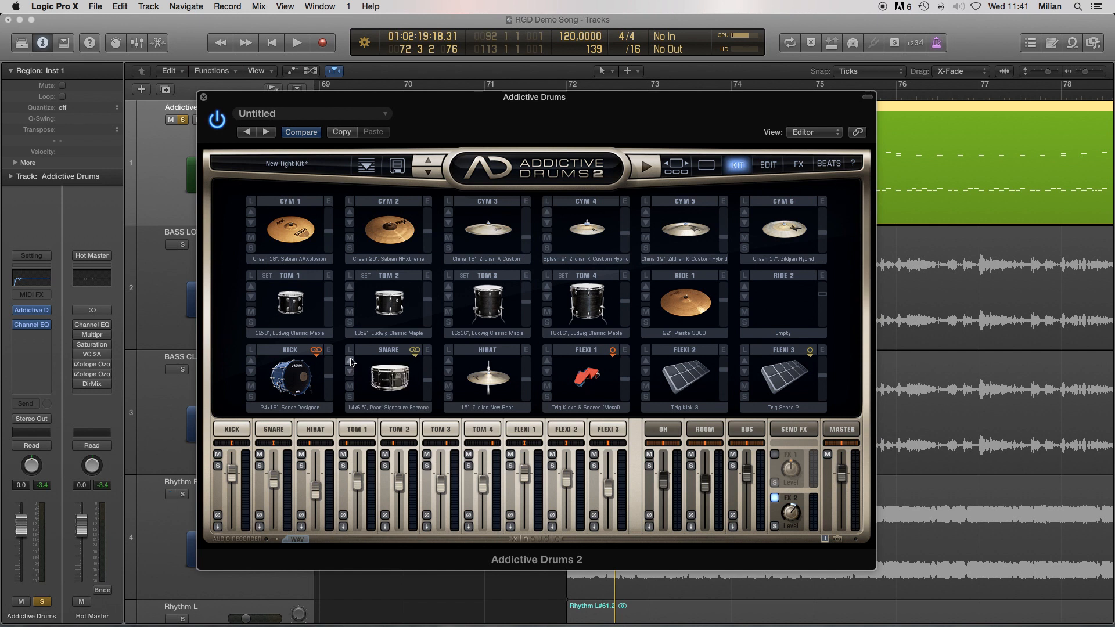
# Swap the kit's snare for the 14x5.5" Tama Starclassic, keeping the full kit and mixer in view.
pyautogui.moveTo(674, 114); pyautogui.dragTo(735, 116)
pyautogui.click(411, 365)
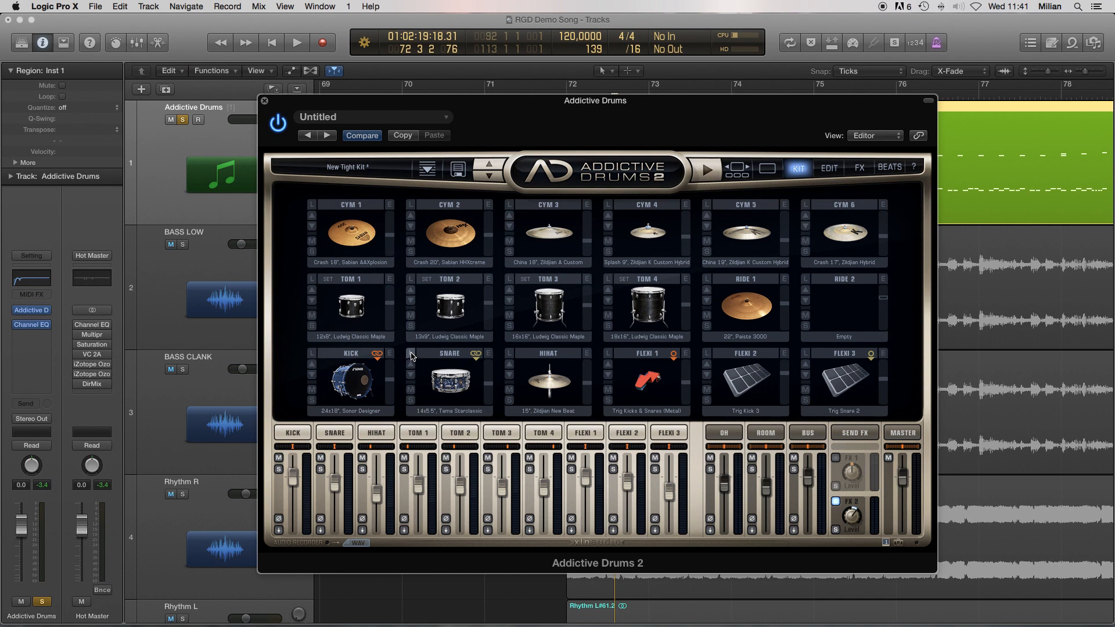
pyautogui.moveTo(368, 112); pyautogui.dragTo(360, 97)
pyautogui.moveTo(521, 114); pyautogui.dragTo(473, 109)
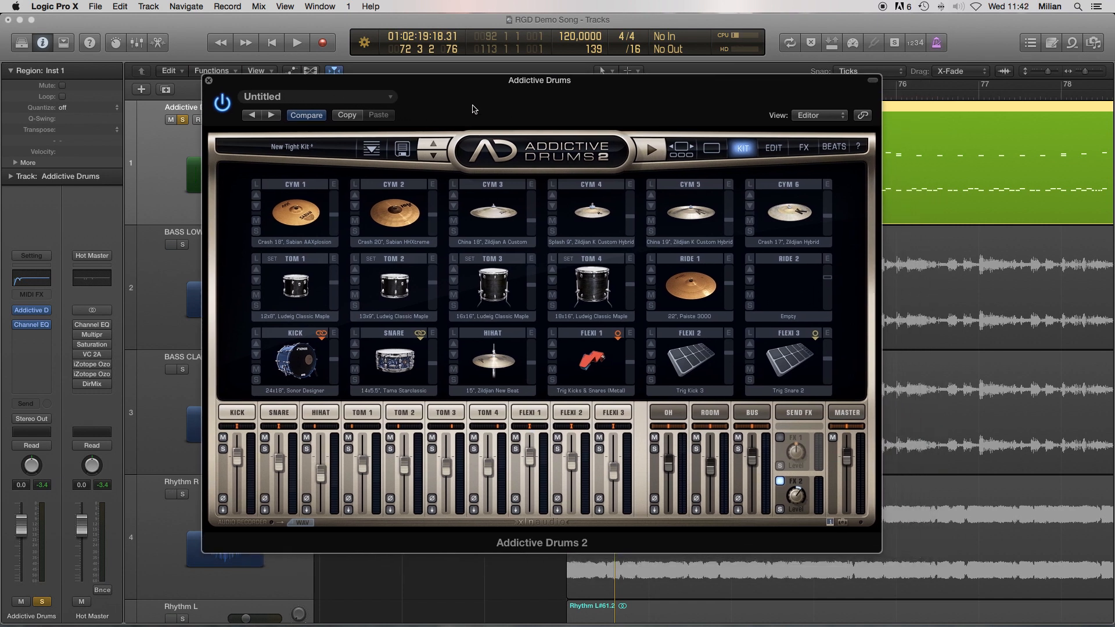